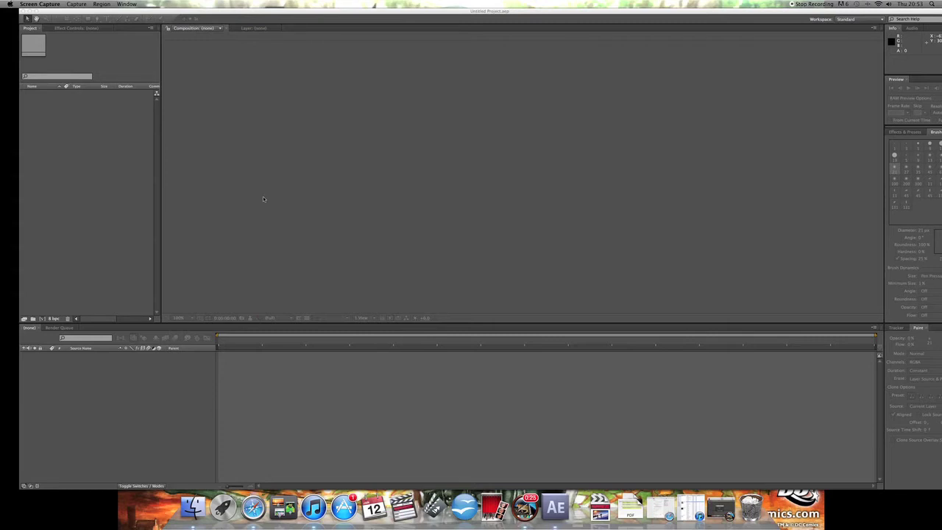
# - Import FF logo temp.jpg, ident.mov, trep7.1.mov and Vengeance 2 from the Flawless Films folder in Finder into the After Effects project
pyautogui.click(203, 135)
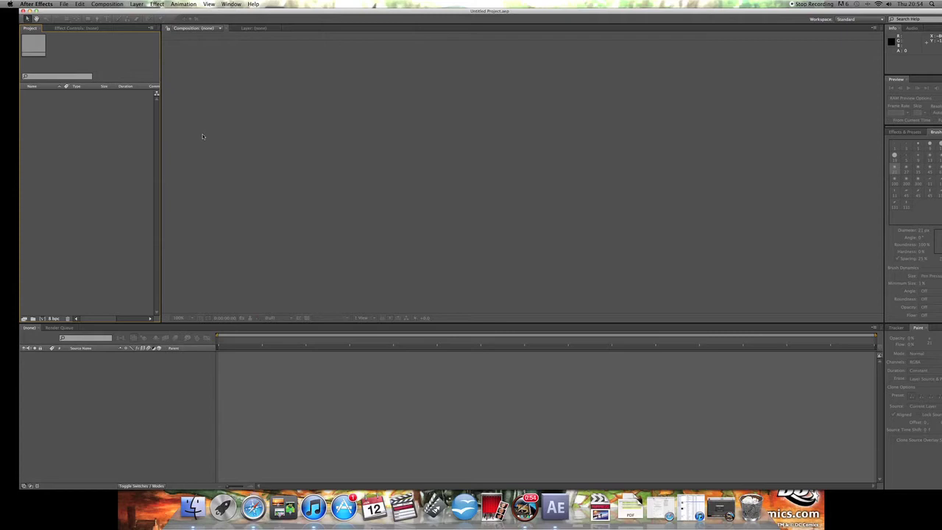
pyautogui.click(193, 505)
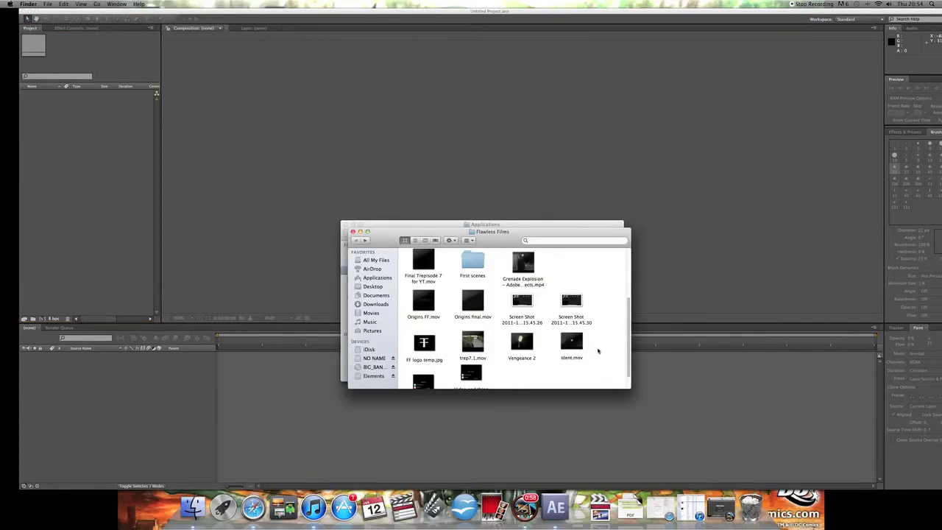
pyautogui.click(576, 352)
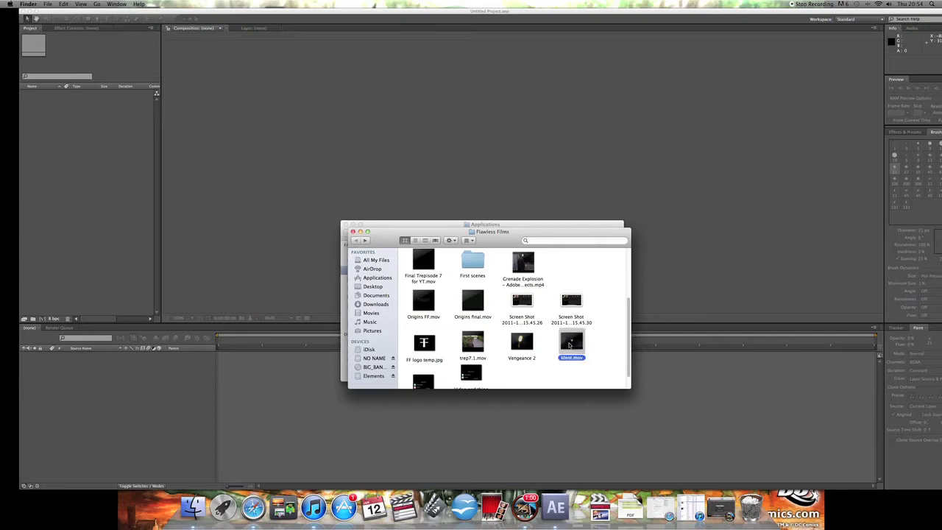
pyautogui.moveTo(575, 352); pyautogui.dragTo(86, 232)
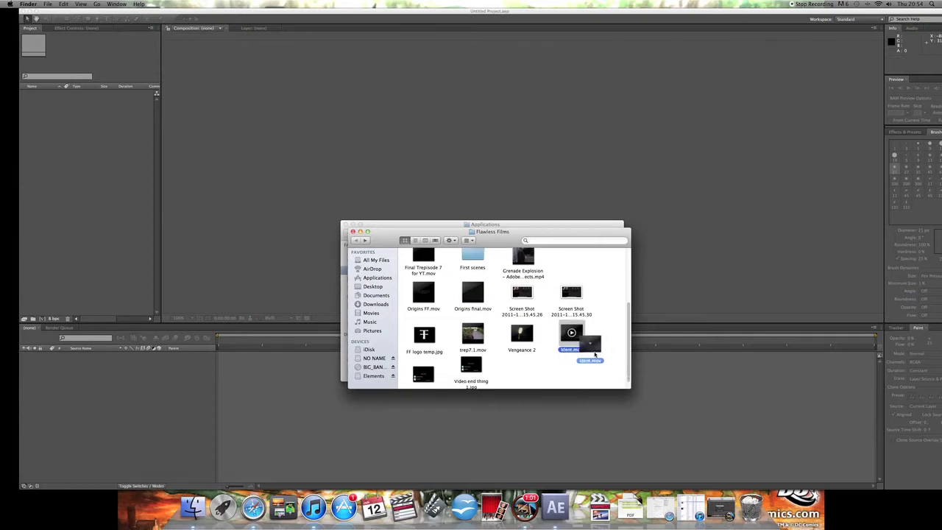
pyautogui.moveTo(528, 338); pyautogui.dragTo(55, 157)
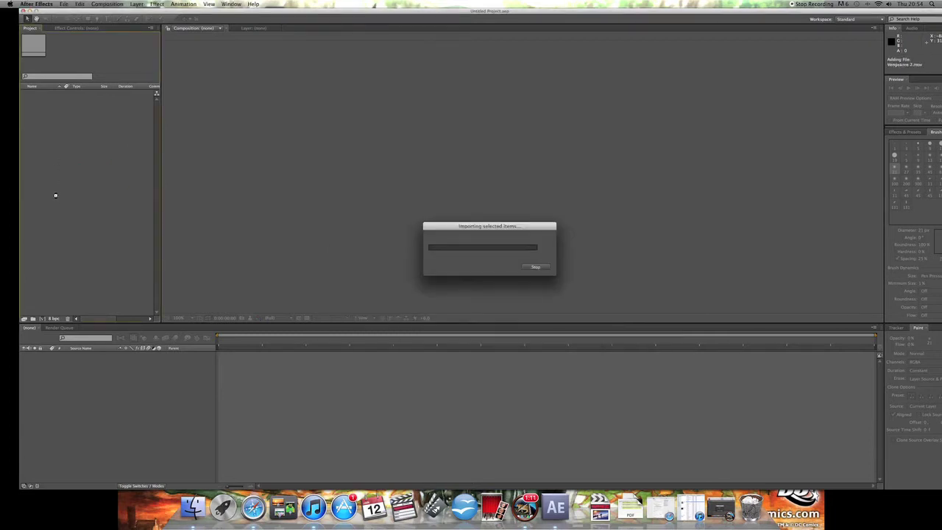
pyautogui.doubleClick(71, 186)
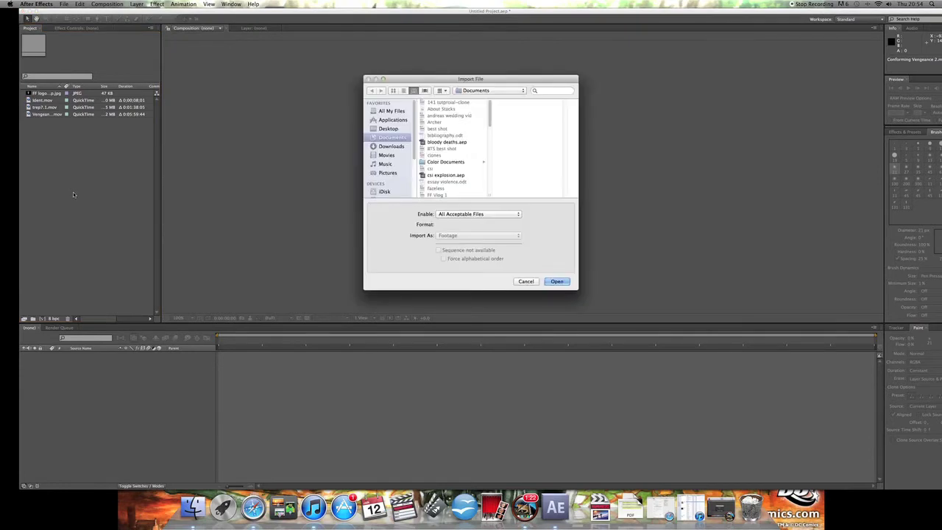
pyautogui.scroll(-3, 461, 163)
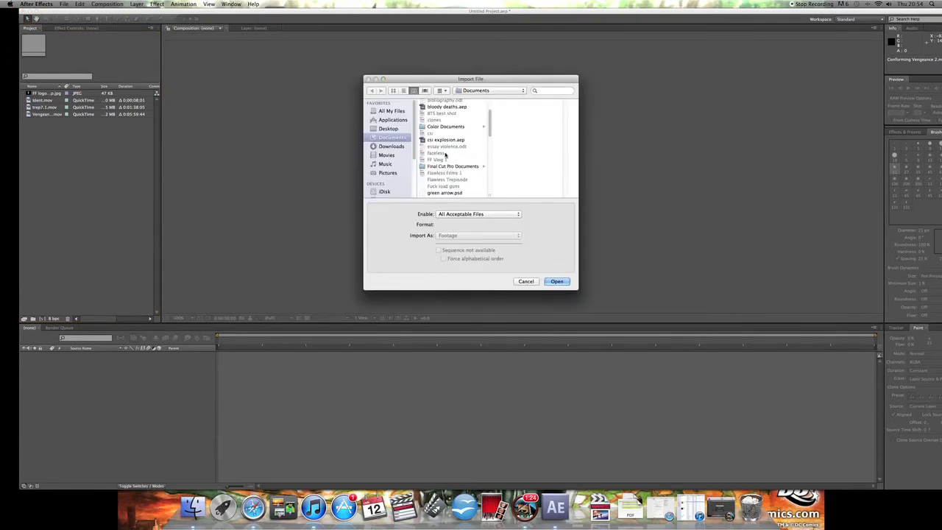
pyautogui.click(526, 281)
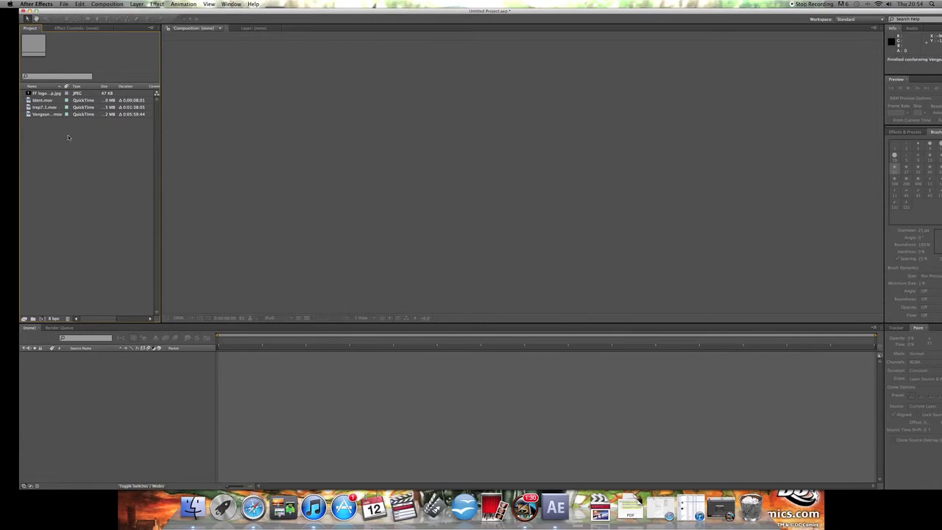
# - Examine the details of each imported file in the project, from the logo image to the Vengeance 2 clip
pyautogui.click(48, 94)
pyautogui.click(47, 100)
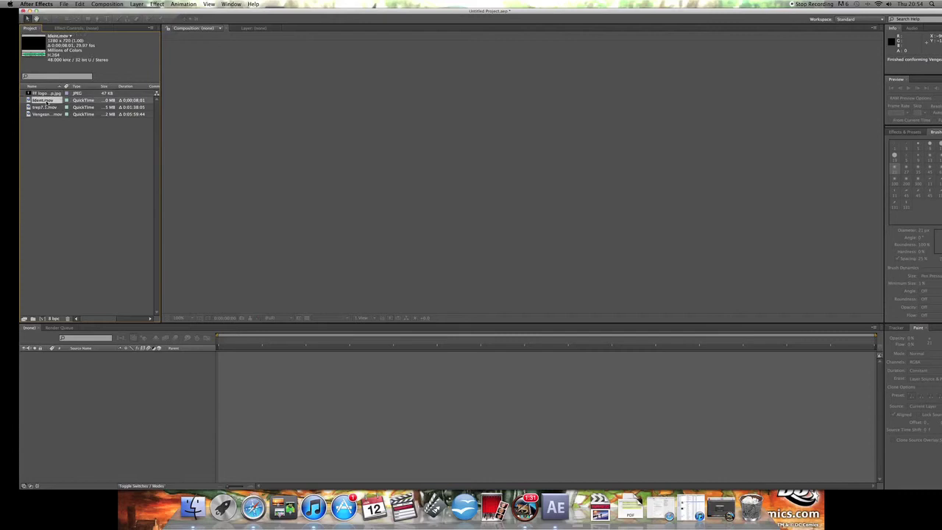
pyautogui.click(45, 107)
pyautogui.click(46, 115)
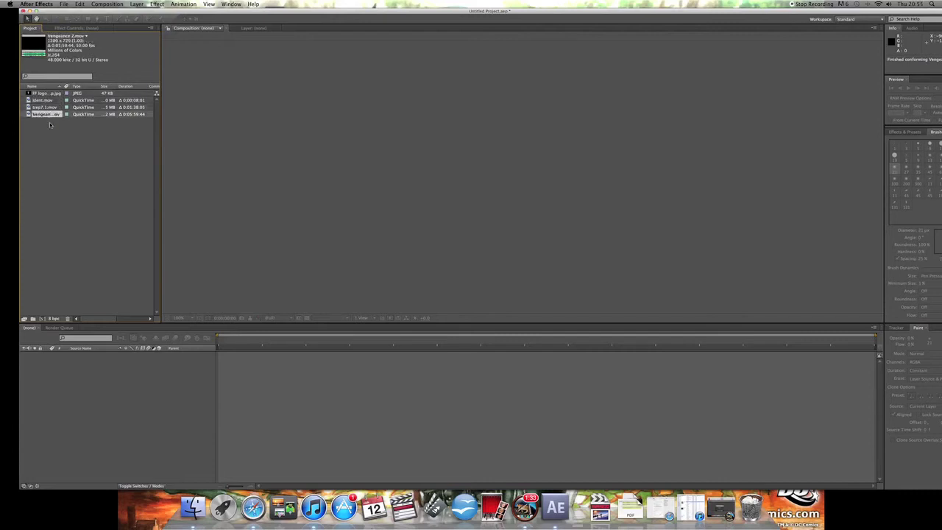
pyautogui.moveTo(50, 122); pyautogui.dragTo(44, 102)
pyautogui.click(46, 94)
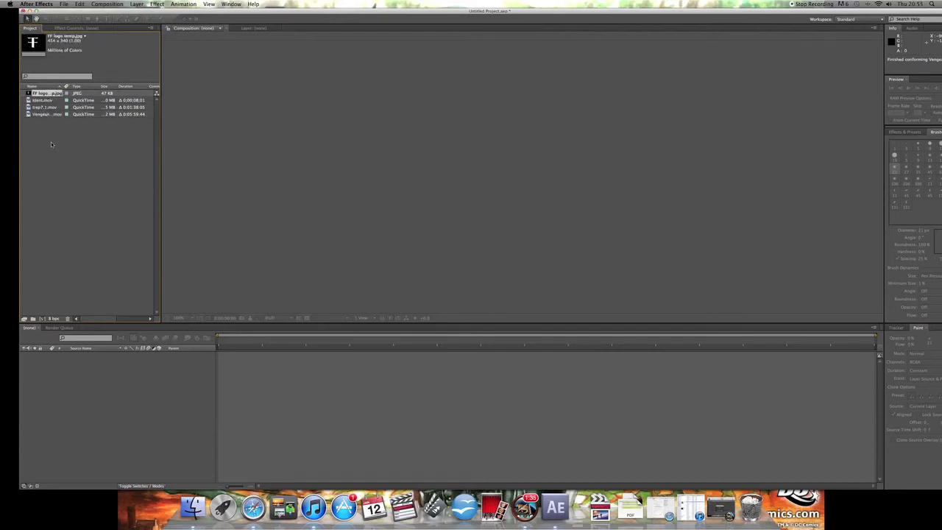
pyautogui.click(51, 144)
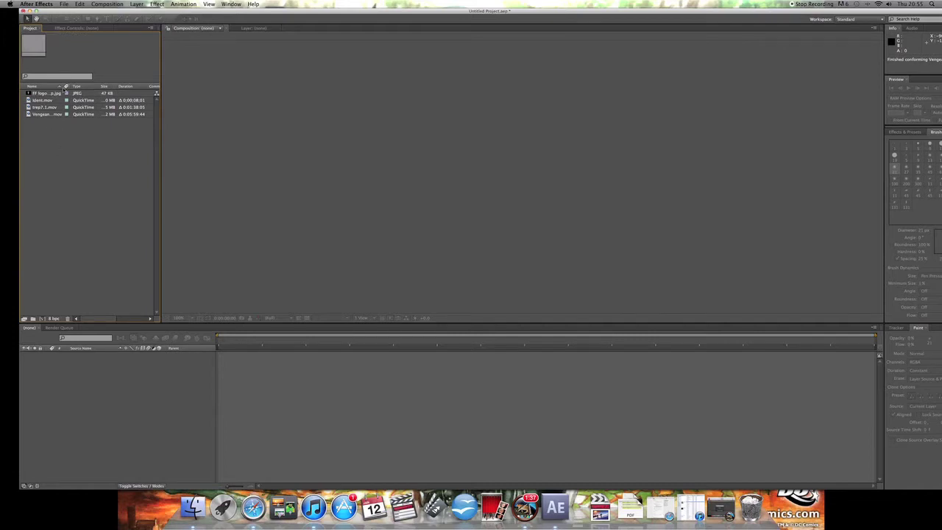
# - Create a new project folder named Videos
pyautogui.rightClick(51, 181)
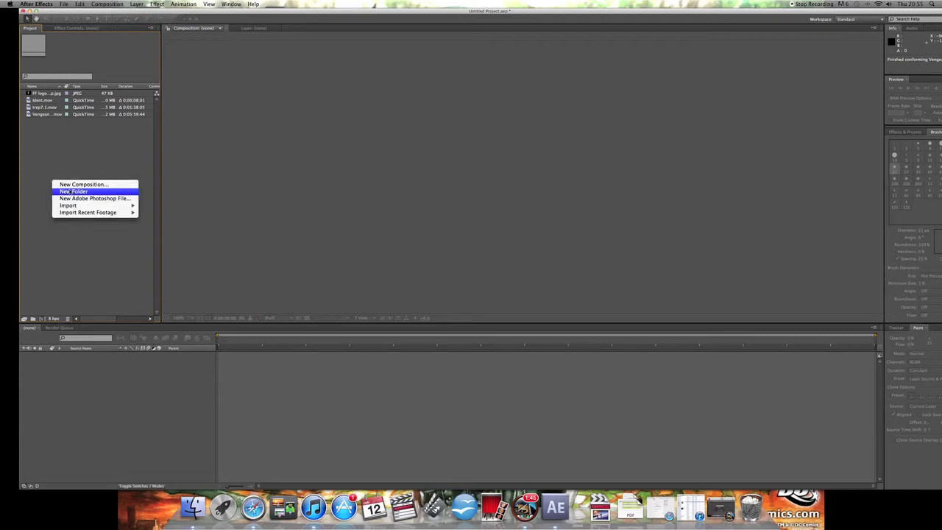
pyautogui.click(69, 192)
pyautogui.click(43, 118)
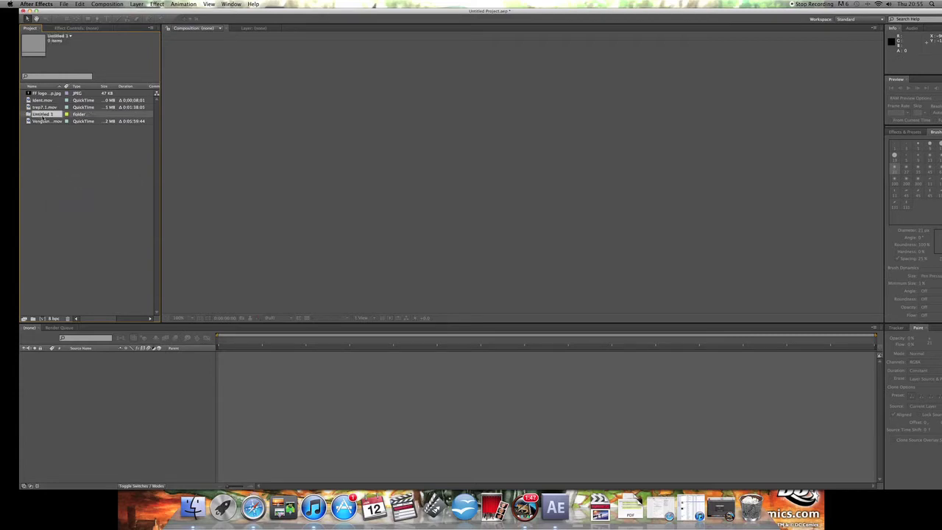
pyautogui.press('Return')
pyautogui.write('Videos')
pyautogui.press('Return')
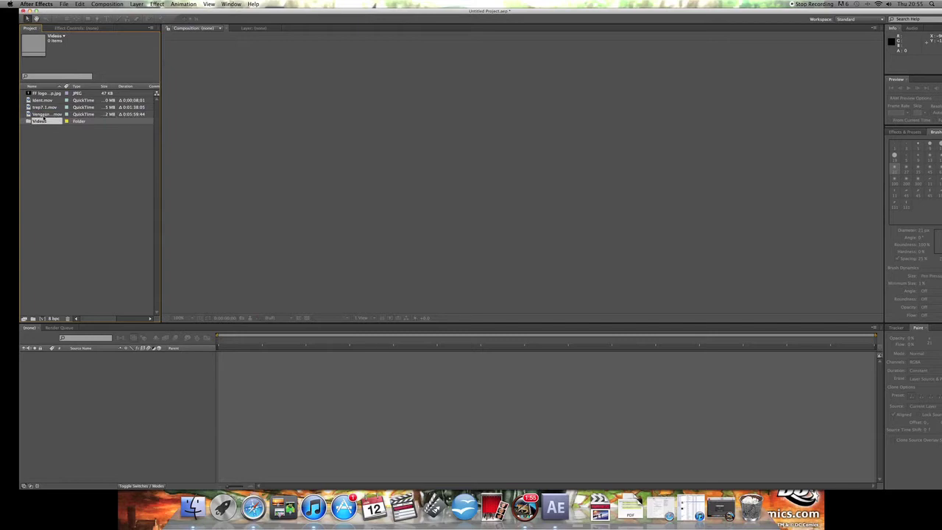
# - Move the three movie clips into the Videos folder and expand it
pyautogui.click(46, 114)
pyautogui.keyDown('shift'); pyautogui.click(46, 100); pyautogui.keyUp('shift')
pyautogui.moveTo(47, 103); pyautogui.dragTo(45, 122)
pyautogui.click(28, 100)
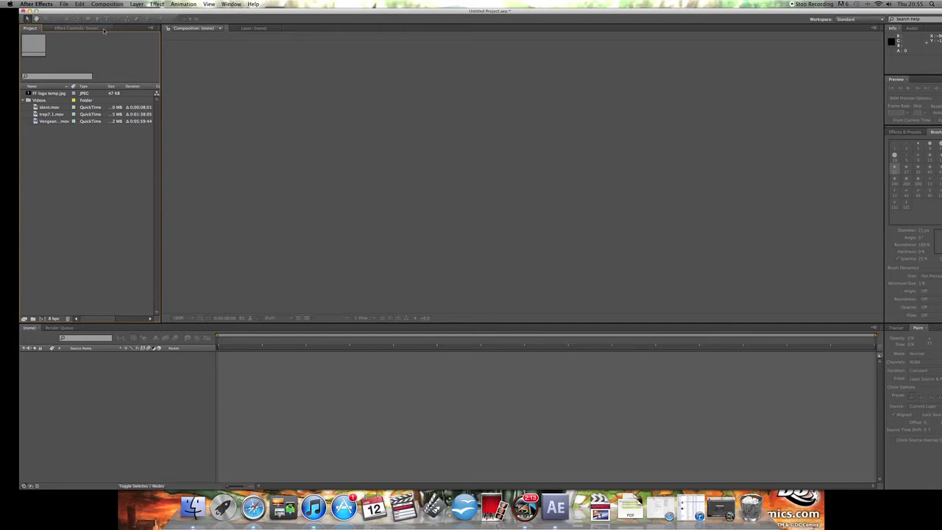
# - Create a composition directly from the ident.mov clip and fit the program window to the screen
pyautogui.click(107, 4)
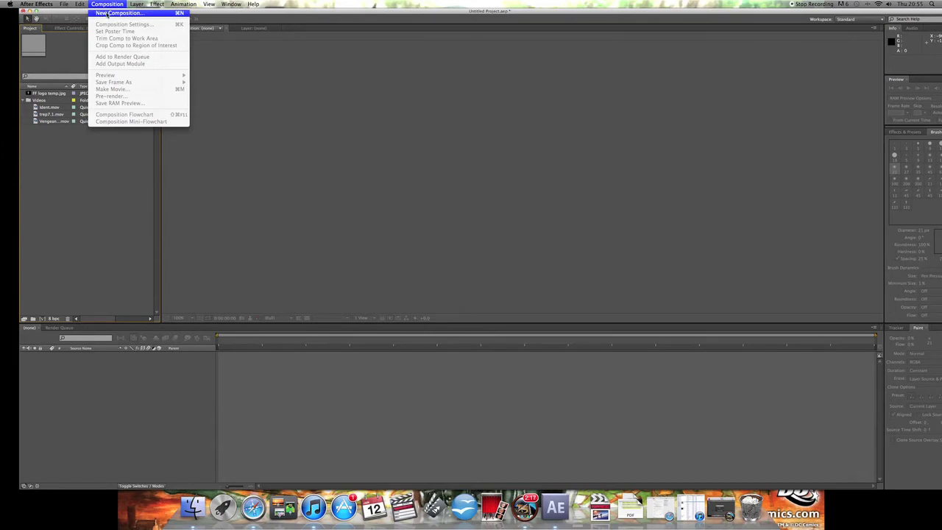
pyautogui.click(86, 154)
pyautogui.click(49, 107)
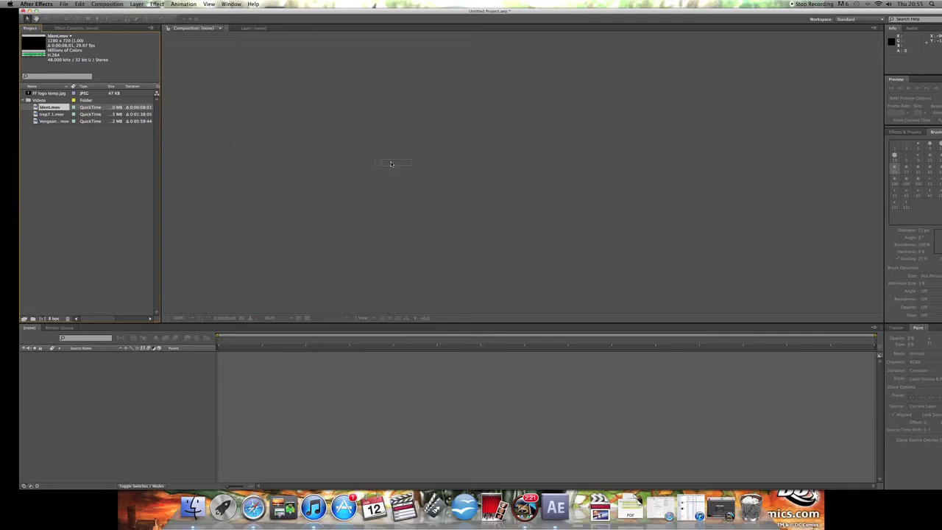
pyautogui.moveTo(445, 162); pyautogui.dragTo(445, 163)
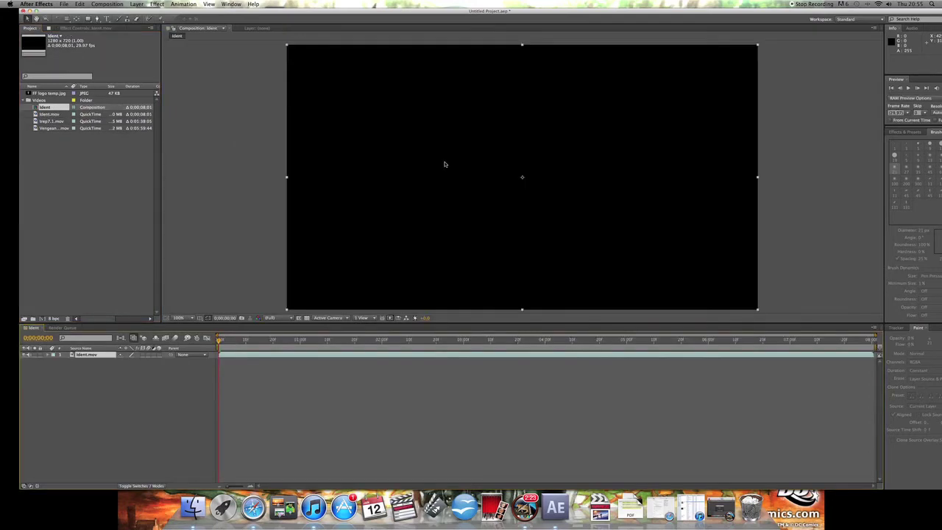
pyautogui.doubleClick(563, 12)
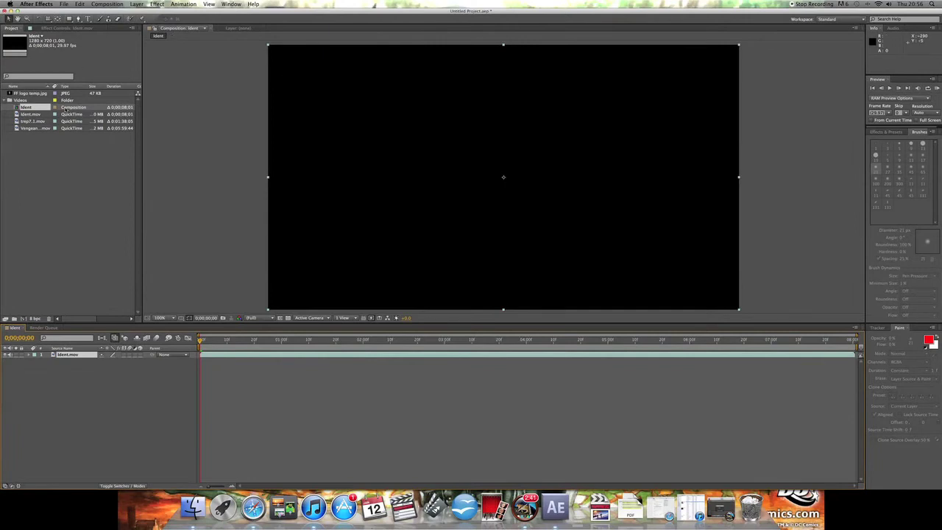
# - Set the Ident composition's duration to 0;00;30;01, keeping the 29.97 frame rate
pyautogui.rightClick(33, 110)
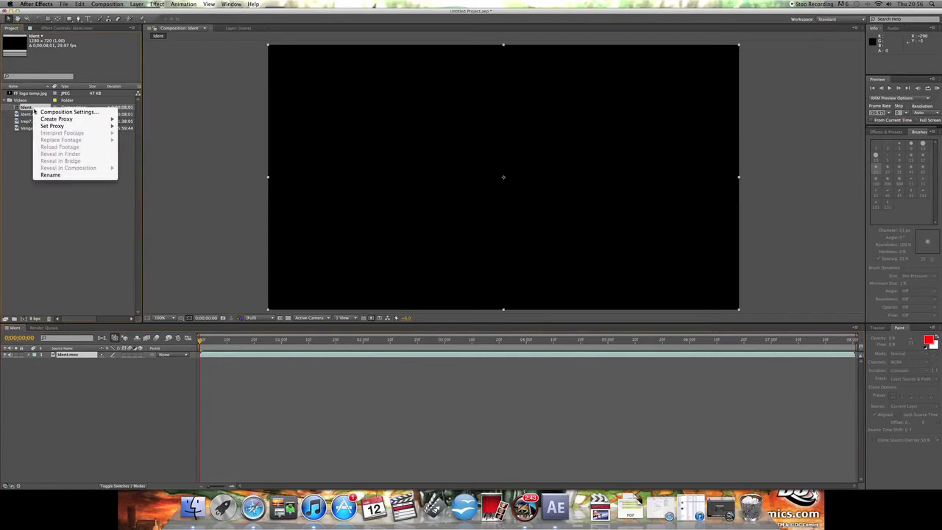
pyautogui.click(35, 112)
pyautogui.press('Tab')
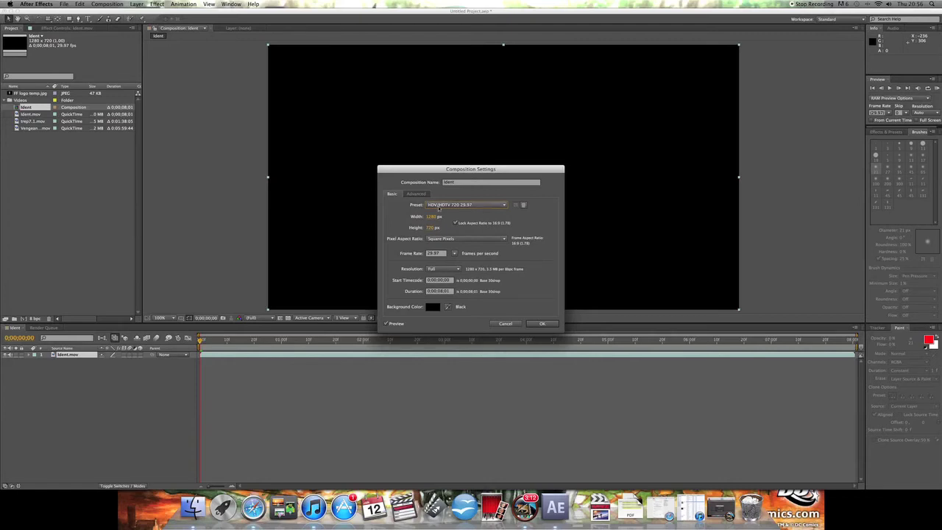
pyautogui.click(454, 253)
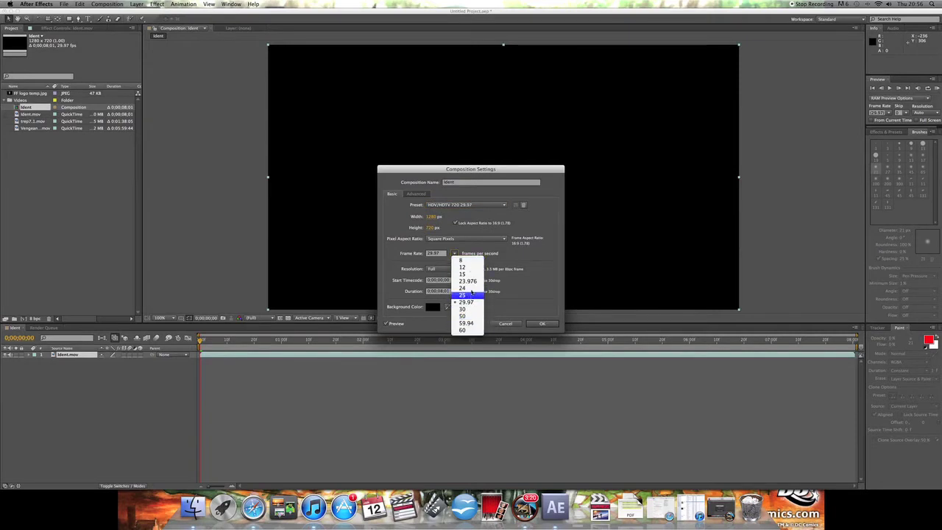
pyautogui.click(400, 309)
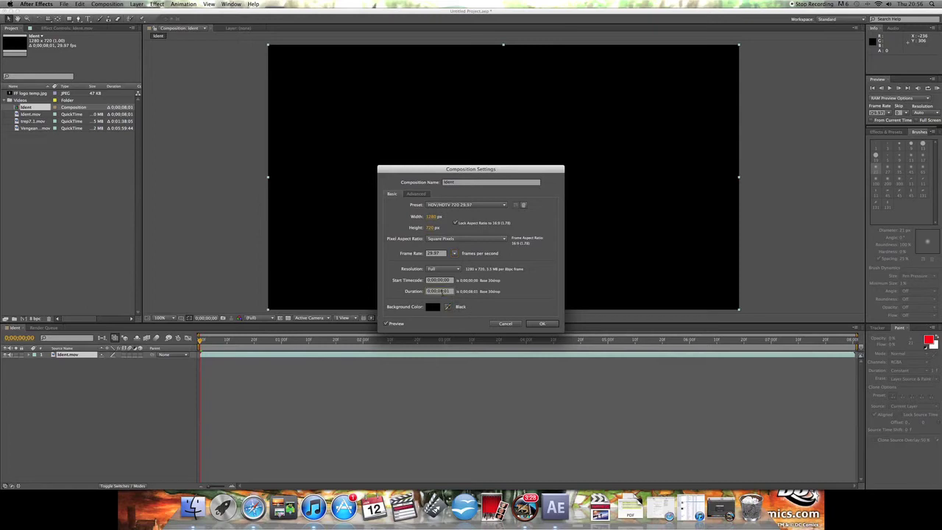
pyautogui.click(438, 291)
pyautogui.click(542, 323)
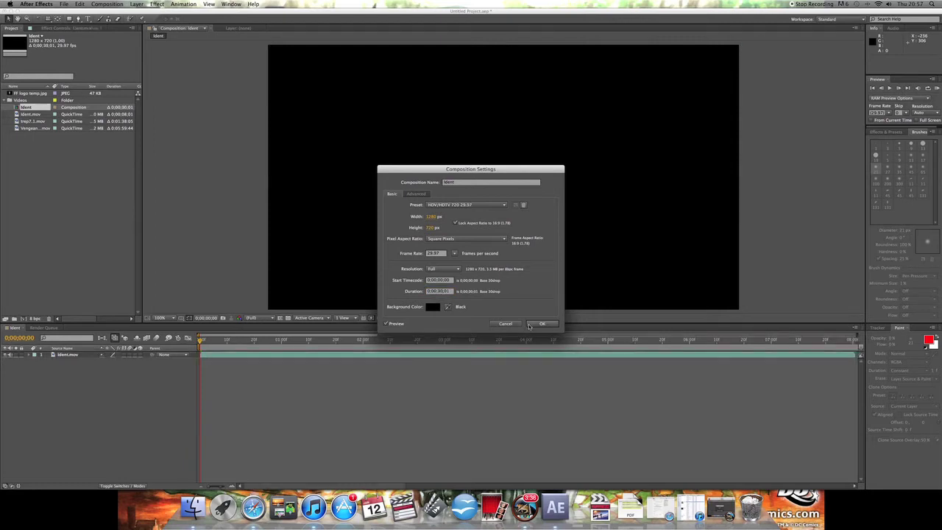
pyautogui.moveTo(378, 484); pyautogui.dragTo(634, 486)
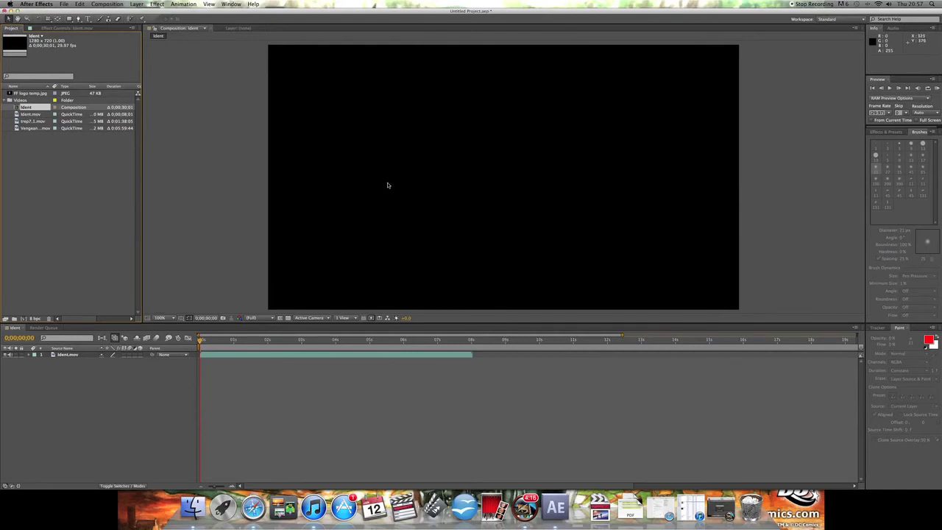
# - Try 1.5%, 50% and 100% magnification for the composition view and set it to Fit up to 100%
pyautogui.click(160, 318)
pyautogui.click(168, 343)
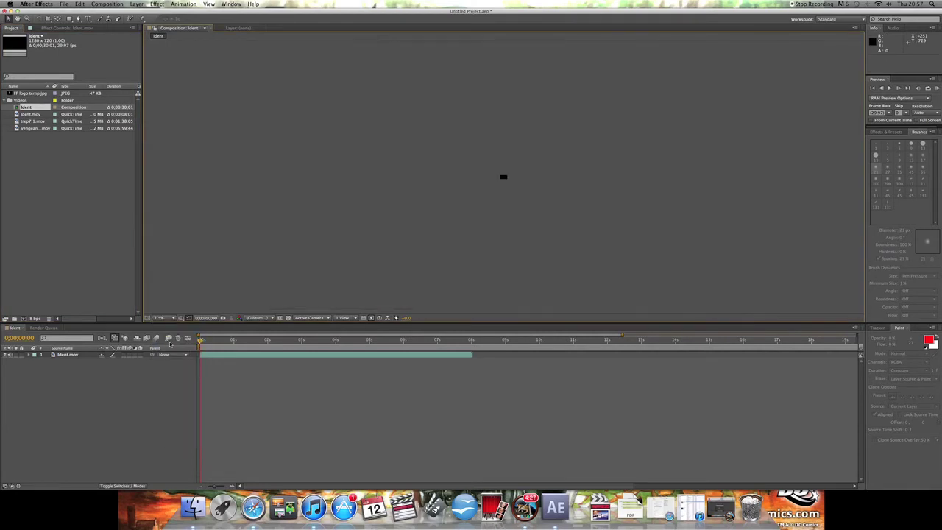
pyautogui.click(160, 317)
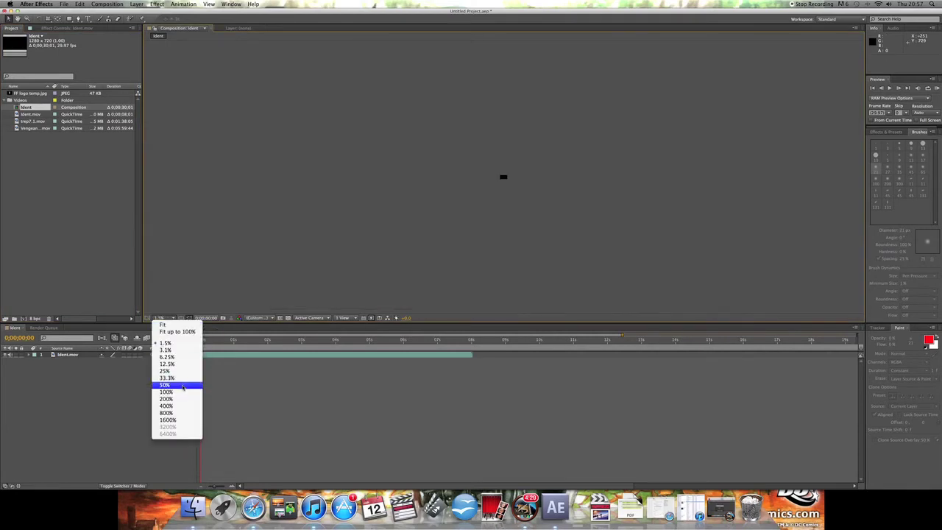
pyautogui.click(182, 385)
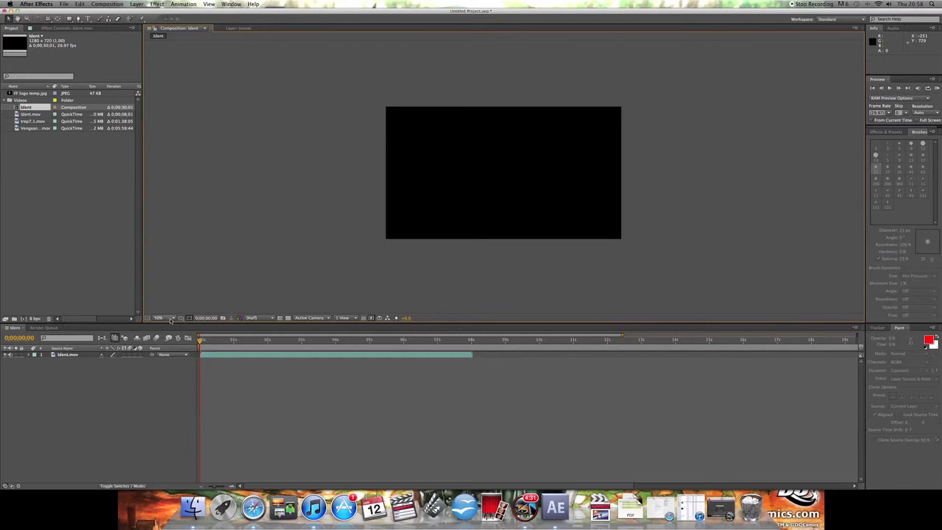
pyautogui.click(170, 318)
pyautogui.click(176, 392)
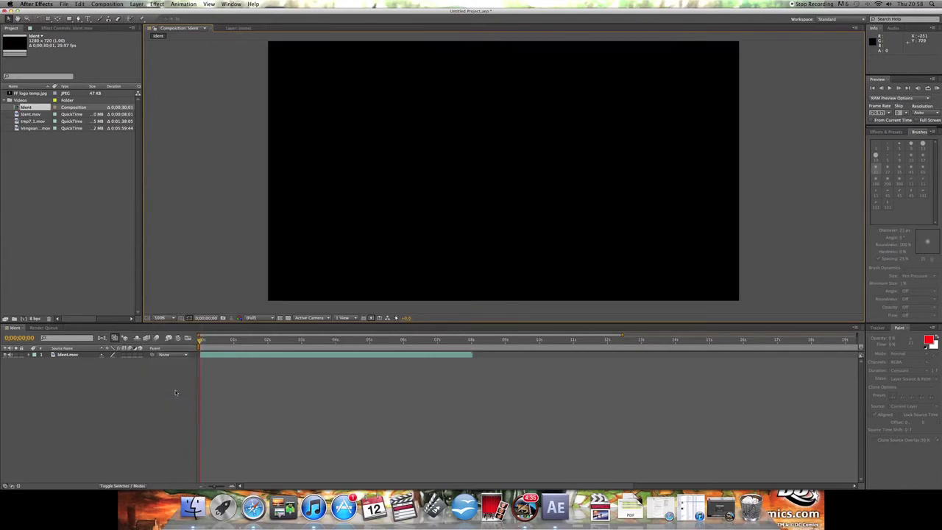
pyautogui.click(167, 321)
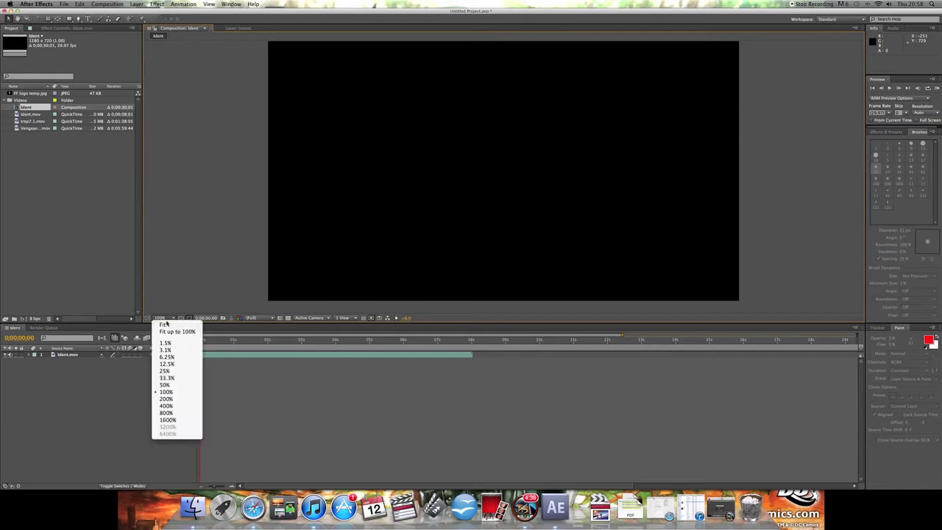
pyautogui.click(168, 332)
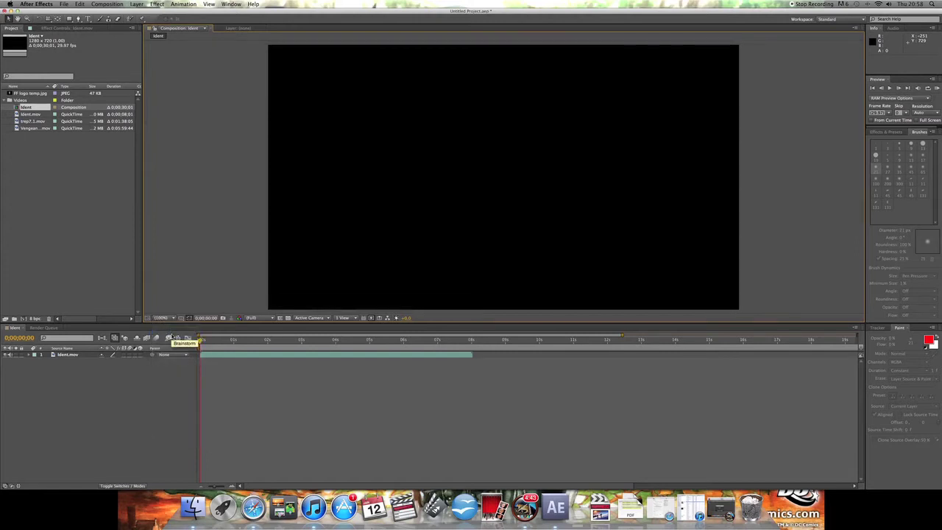
# - Resize the composition panel to make it taller and choose Quarter as its preview resolution
pyautogui.moveTo(773, 324); pyautogui.dragTo(812, 353)
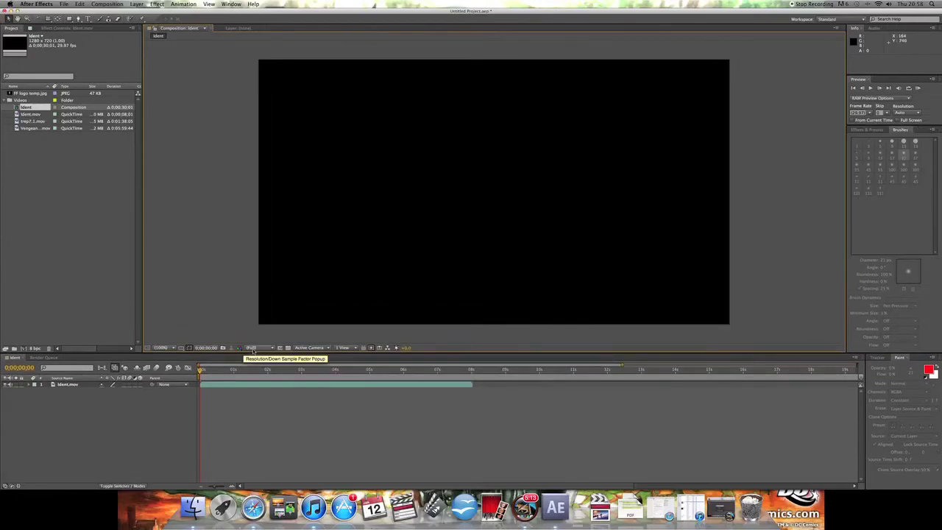
pyautogui.click(271, 349)
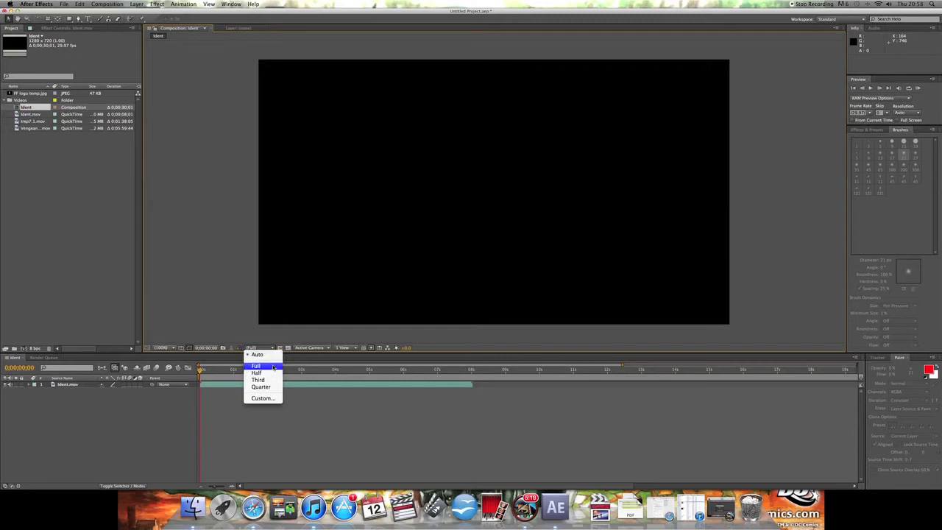
pyautogui.click(274, 386)
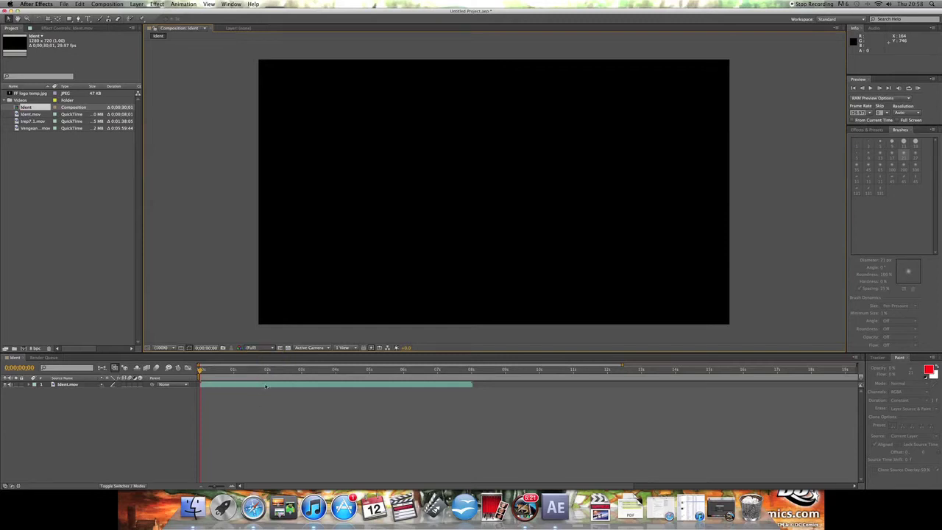
# - Play the Ident composition at Quarter resolution, set its preview resolution to Full and replay it from the start
pyautogui.press('space')
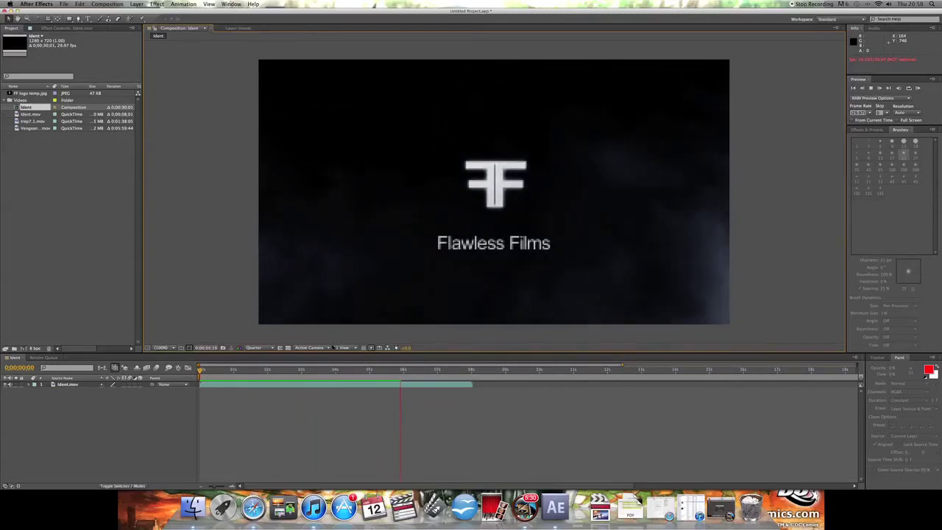
pyautogui.press('space')
pyautogui.click(266, 350)
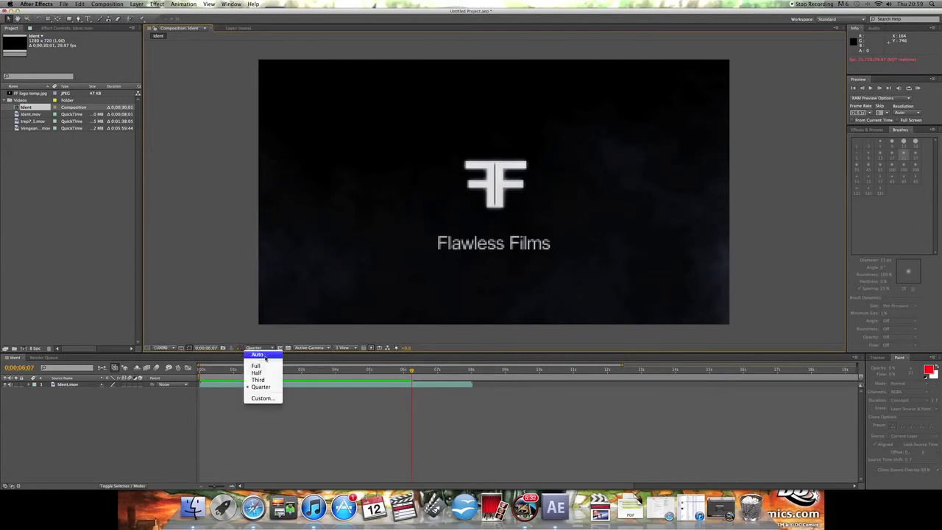
pyautogui.click(258, 363)
pyautogui.moveTo(223, 371); pyautogui.dragTo(198, 371)
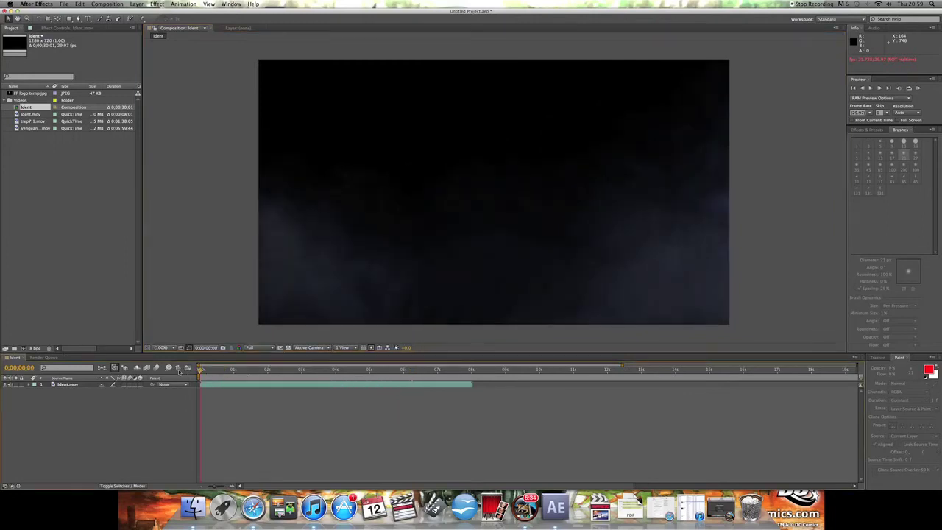
pyautogui.press('space')
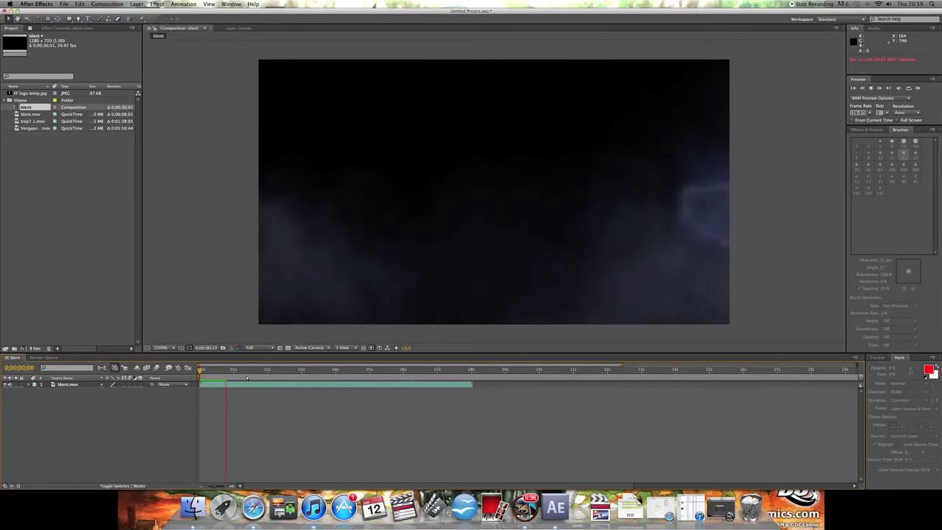
pyautogui.press('space')
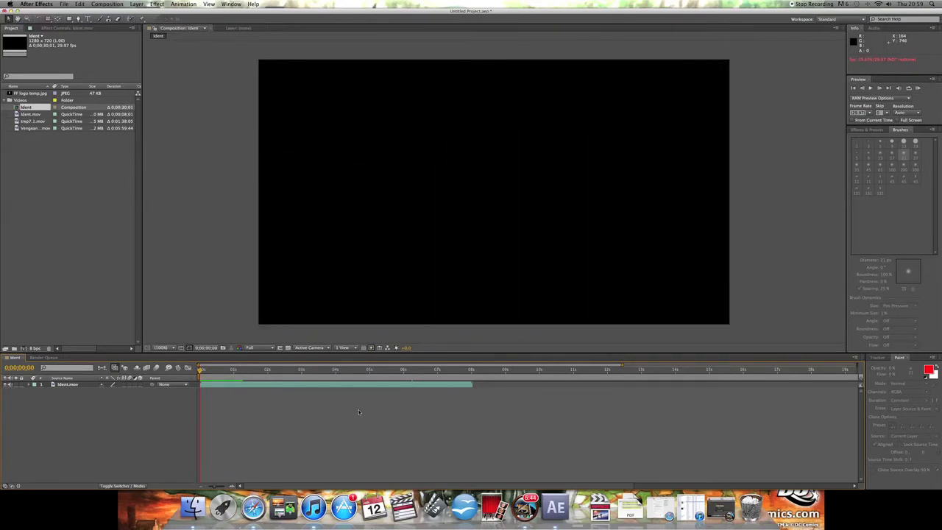
# - Try zooming the timeline out and back in, and jump to the composition's last frame and back to the first
pyautogui.moveTo(221, 487)
pyautogui.mouseDown()
pyautogui.moveTo(233, 487)
pyautogui.moveTo(213, 489)
pyautogui.mouseUp()
pyautogui.moveTo(206, 490)
pyautogui.mouseDown()
pyautogui.moveTo(224, 488)
pyautogui.moveTo(215, 488)
pyautogui.mouseUp()
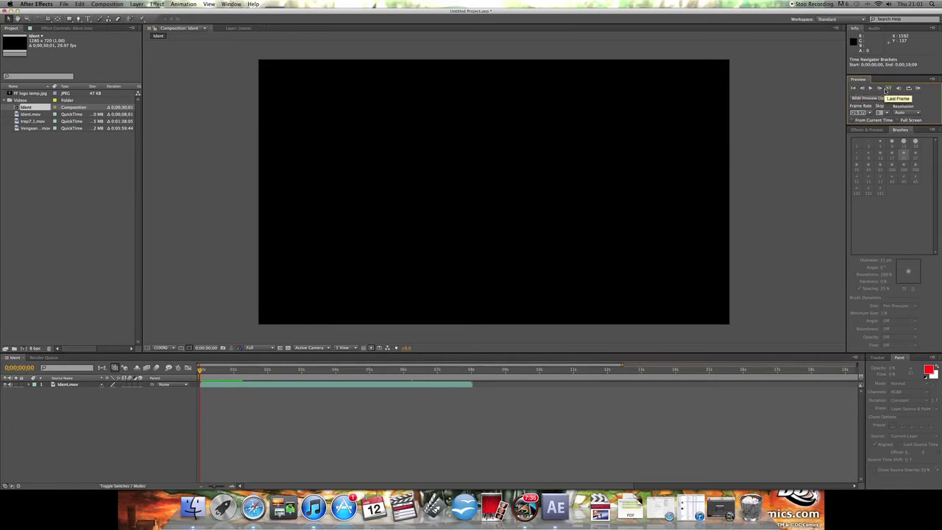
pyautogui.click(886, 89)
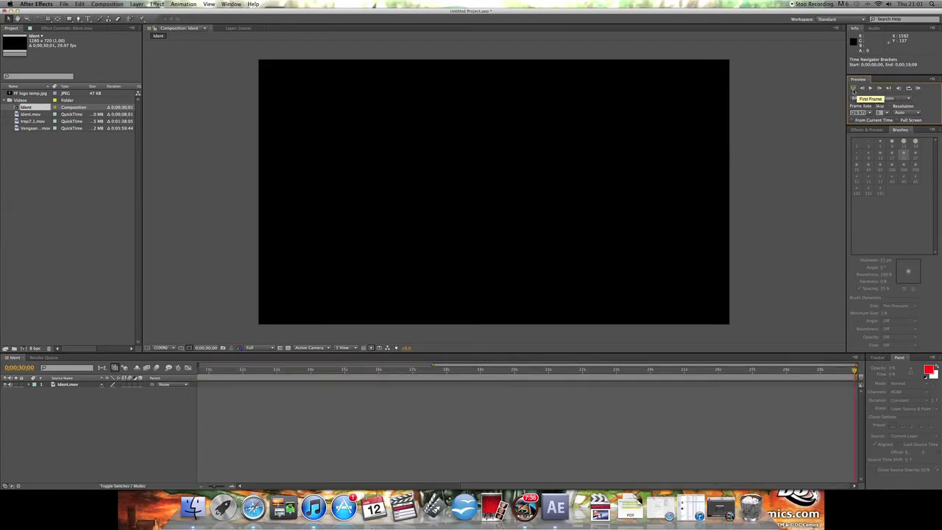
pyautogui.click(854, 89)
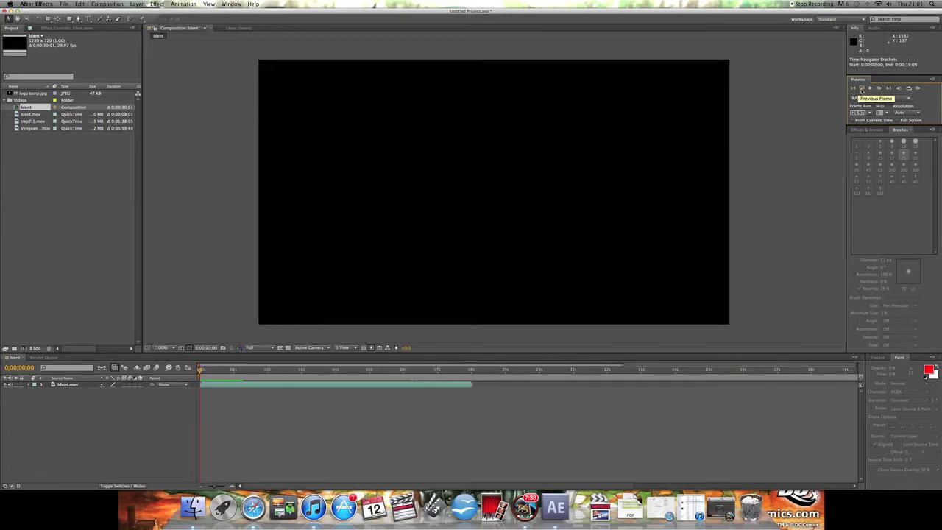
# - Advance frame by frame through the ident to 0;00;01;03 and return to the first frame
pyautogui.click(879, 88)
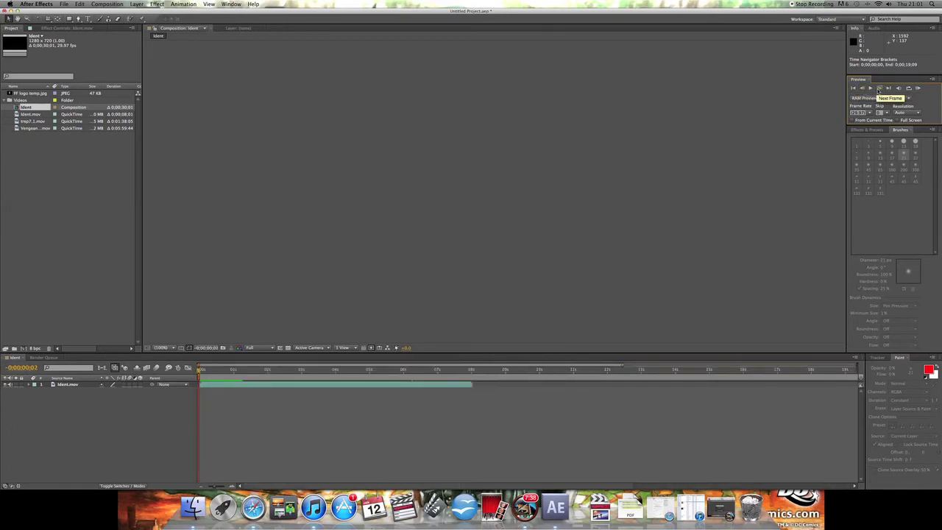
pyautogui.click(879, 89)
pyautogui.click(879, 89)
pyautogui.click(879, 88)
pyautogui.click(879, 88)
pyautogui.click(879, 89)
pyautogui.click(879, 88)
pyautogui.click(879, 89)
pyautogui.click(879, 89)
pyautogui.click(879, 89)
pyautogui.click(879, 88)
pyautogui.click(879, 89)
pyautogui.click(879, 88)
pyautogui.click(879, 89)
pyautogui.click(879, 88)
pyautogui.click(879, 89)
pyautogui.click(879, 88)
pyautogui.click(879, 88)
pyautogui.click(879, 88)
pyautogui.click(879, 89)
pyautogui.click(879, 88)
pyautogui.click(879, 88)
pyautogui.click(879, 88)
pyautogui.click(879, 88)
pyautogui.click(879, 89)
pyautogui.click(879, 88)
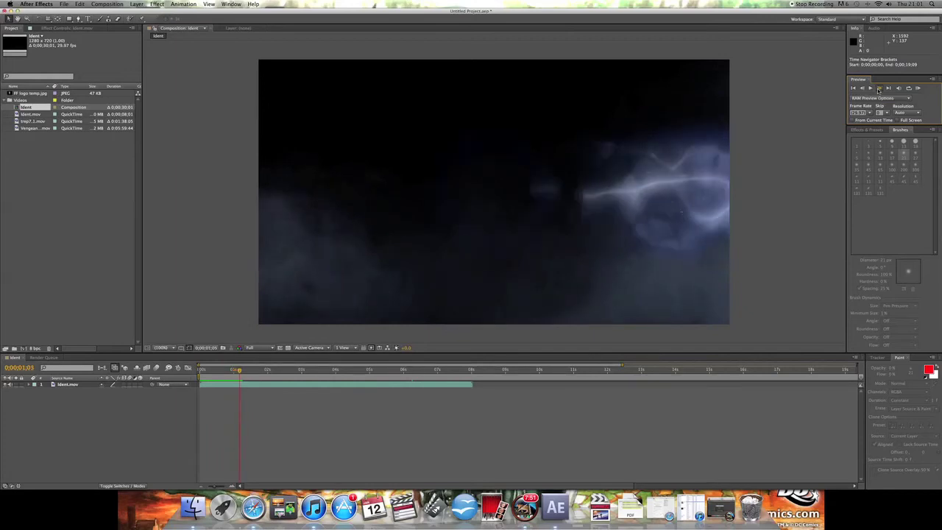
pyautogui.press('Home')
# - Set the RAM preview resolution to Quarter and play a RAM preview of the Ident composition
pyautogui.click(910, 114)
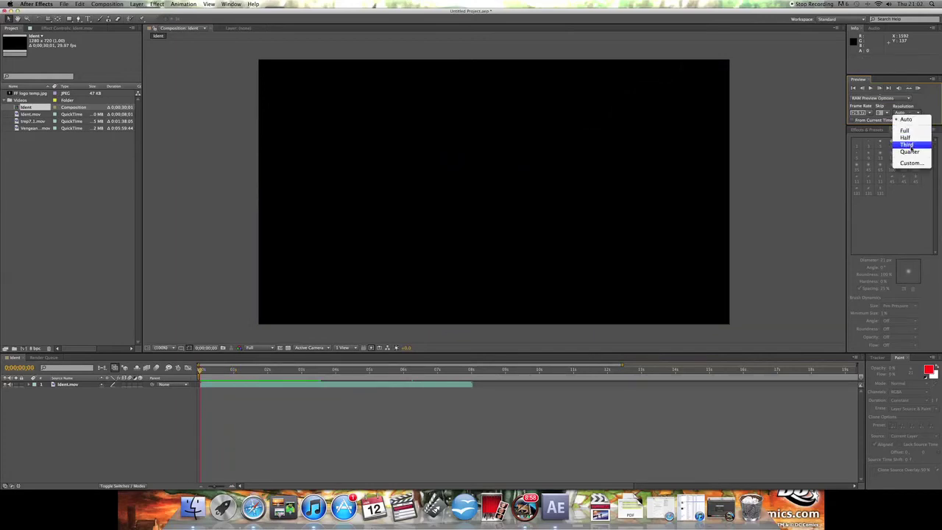
pyautogui.click(910, 147)
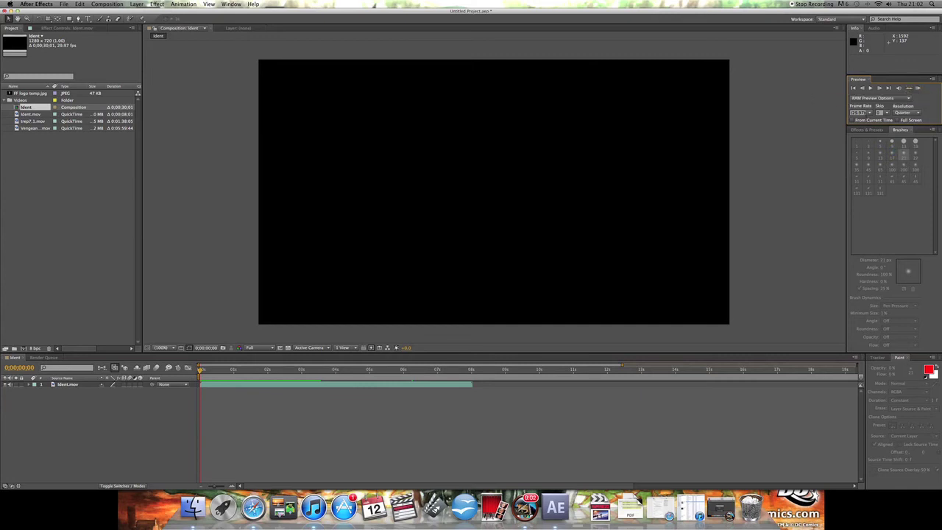
pyautogui.click(916, 113)
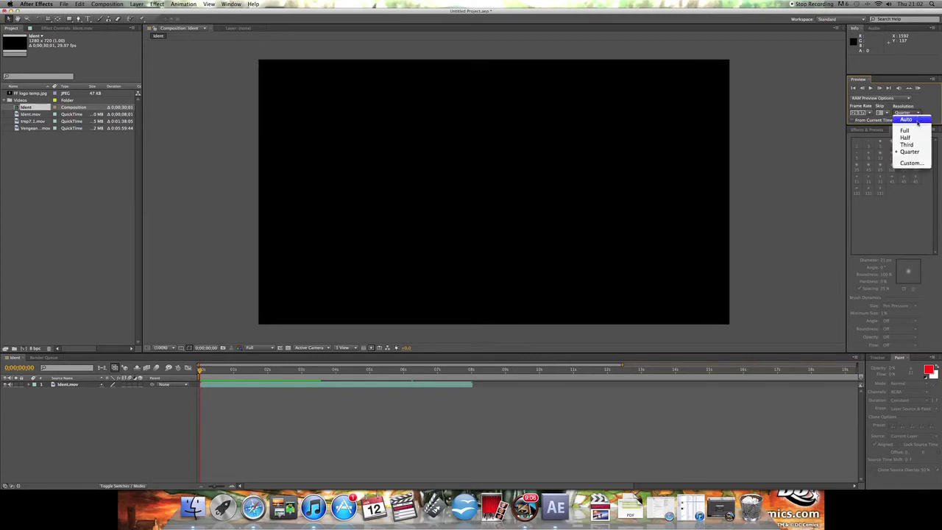
pyautogui.click(921, 98)
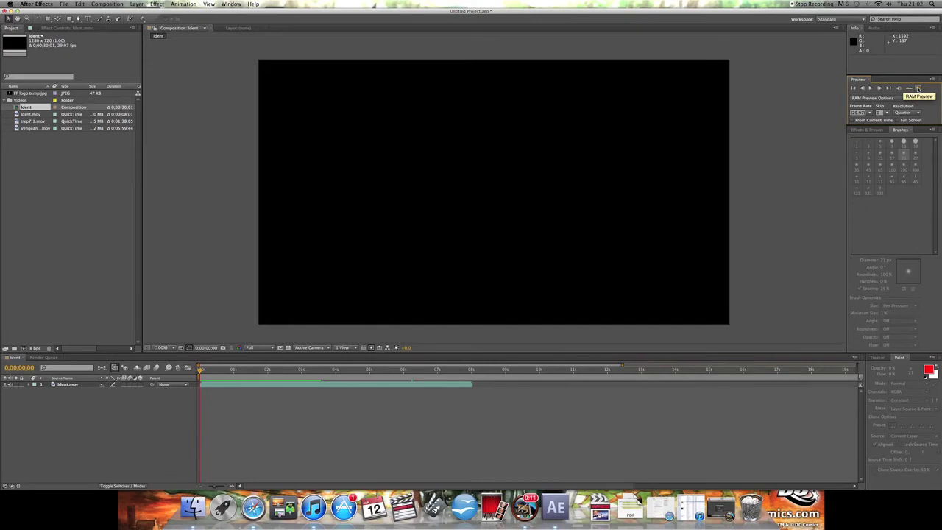
pyautogui.click(918, 88)
pyautogui.press('space')
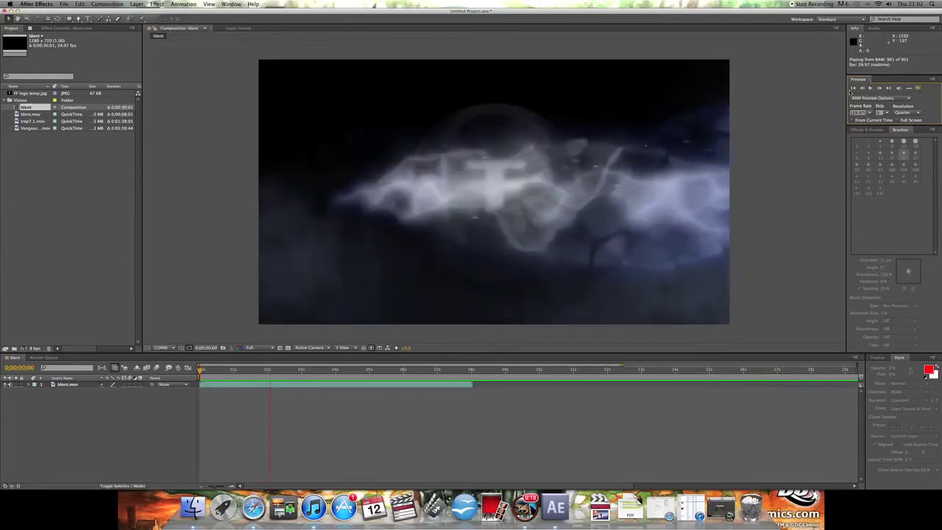
pyautogui.click(918, 89)
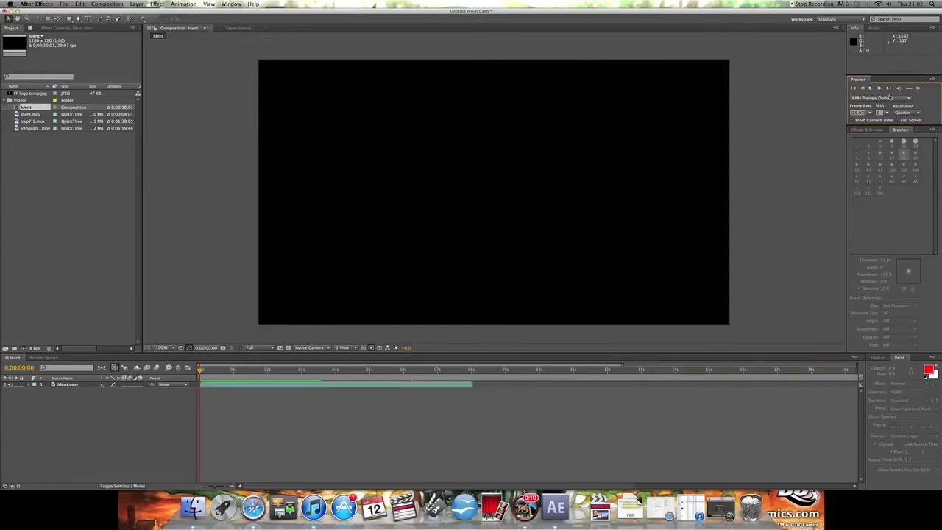
# - Look through the available frame rate and skip choices for the RAM preview
pyautogui.click(871, 112)
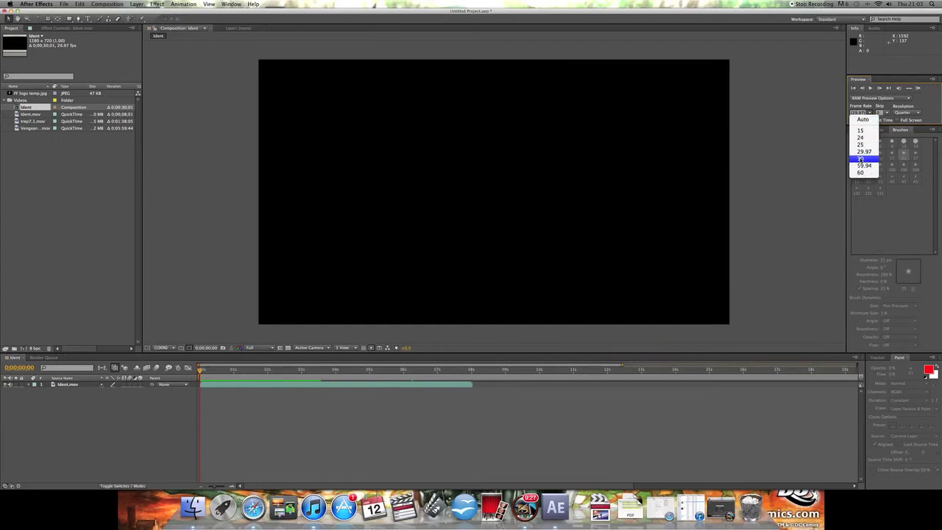
pyautogui.click(835, 146)
pyautogui.click(887, 113)
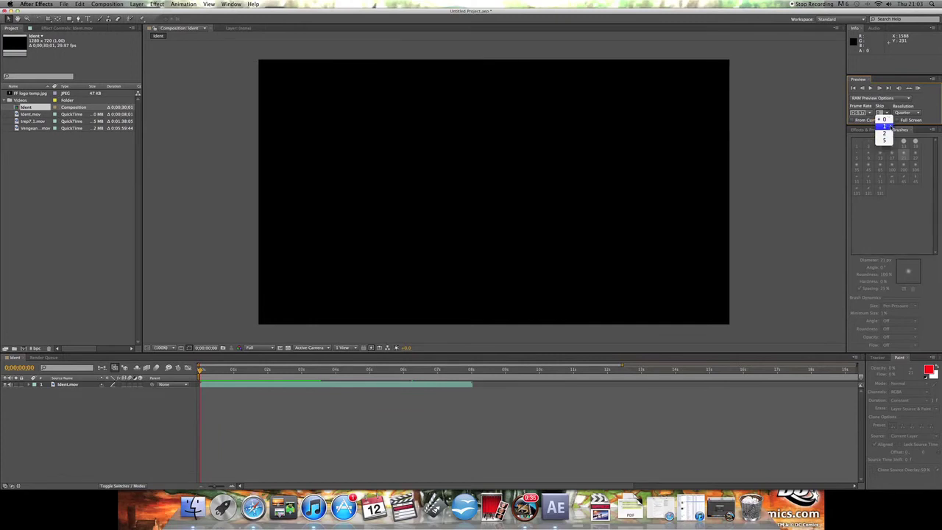
pyautogui.click(889, 134)
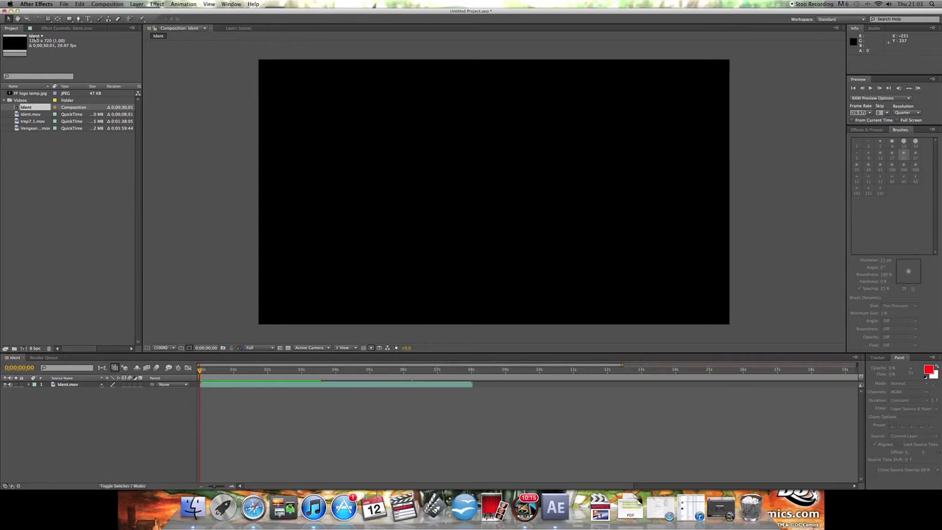
# - Inspect the frame at 0;00;02;24 at 800% magnification, pan across it and restore the view to 100%
pyautogui.moveTo(388, 196); pyautogui.dragTo(396, 217)
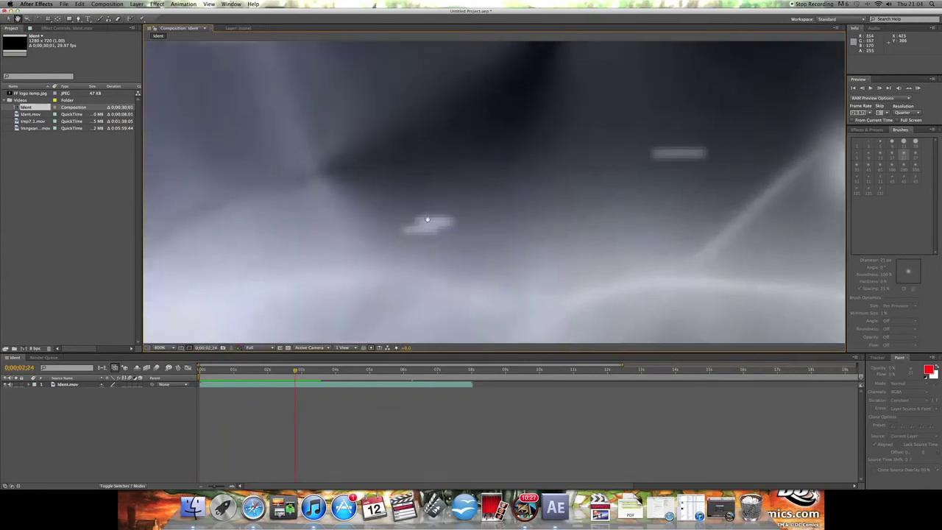
pyautogui.moveTo(427, 218); pyautogui.dragTo(276, 290)
pyautogui.scroll(-10, 276, 290)
pyautogui.hotkey('alt', '/')
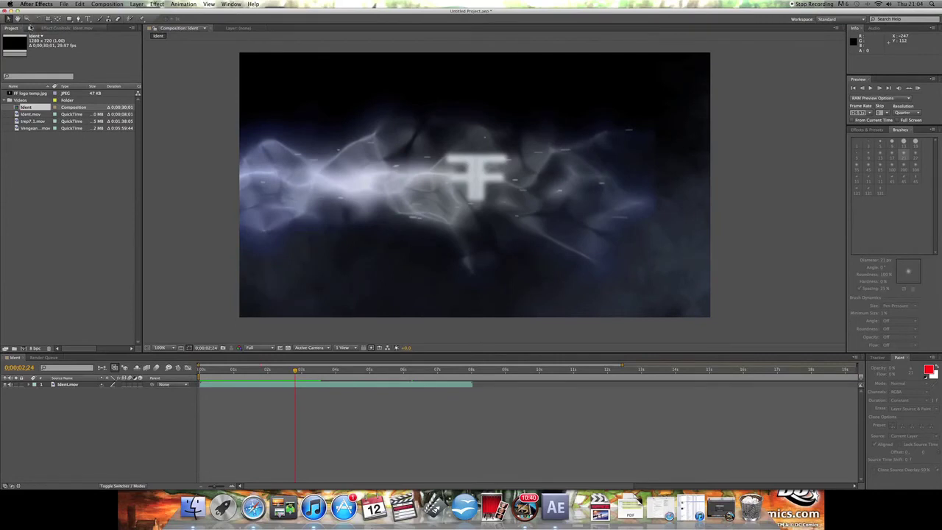
# - Magnify parts of the frame with the Zoom tool, look closely at the FF logo and return to 100%
pyautogui.click(27, 19)
pyautogui.click(316, 109)
pyautogui.click(520, 215)
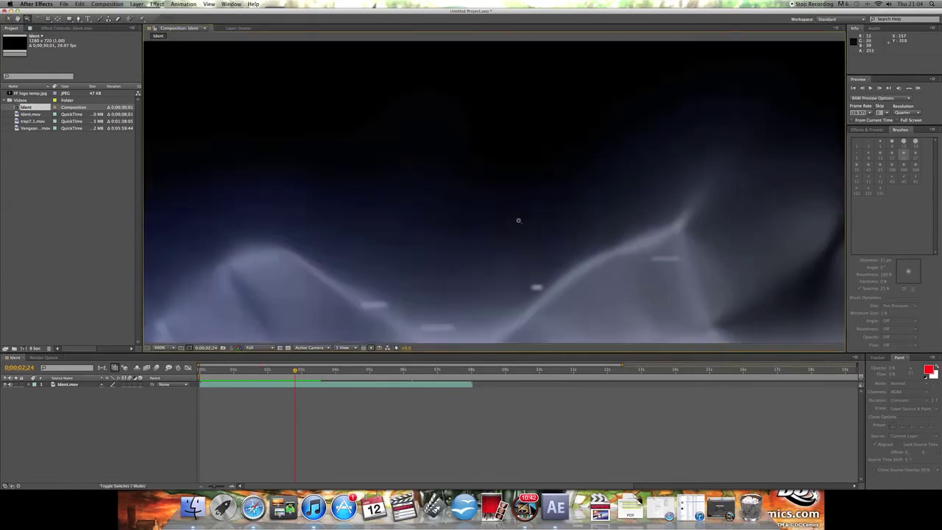
pyautogui.click(530, 232)
pyautogui.click(536, 242)
pyautogui.scroll(-6, 536, 242)
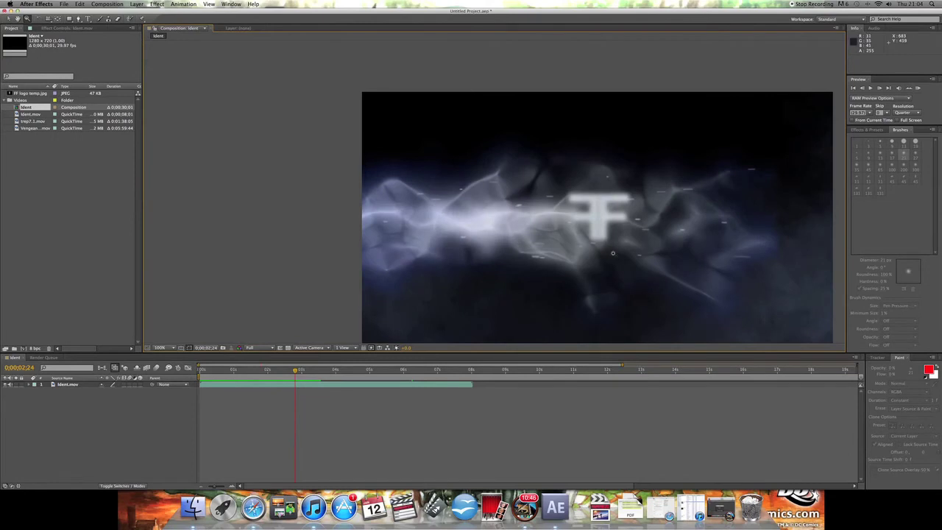
pyautogui.scroll(3, 536, 231)
pyautogui.scroll(-2, 532, 231)
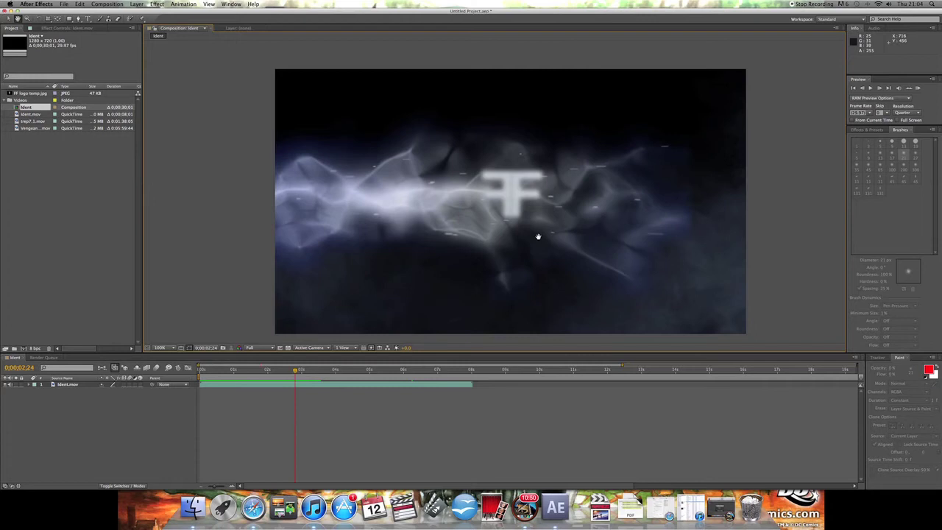
pyautogui.scroll(5, 538, 239)
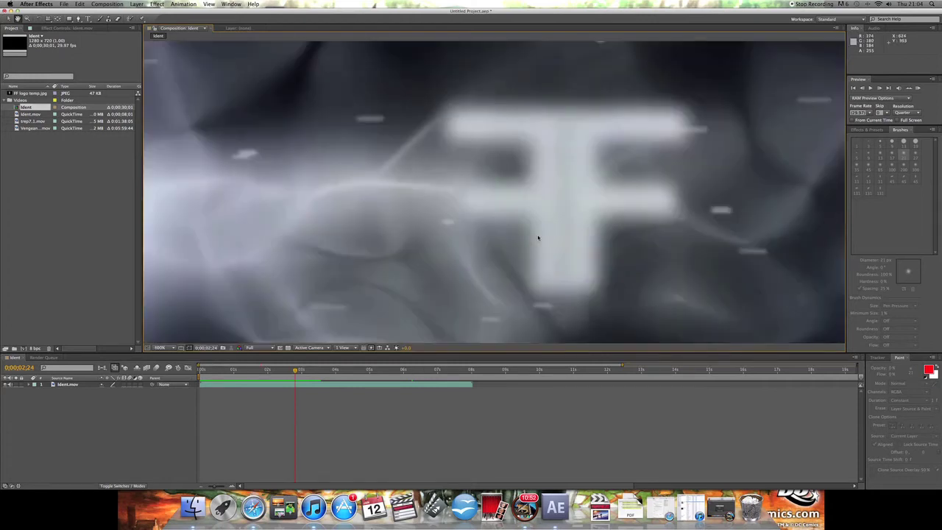
pyautogui.scroll(-4, 537, 237)
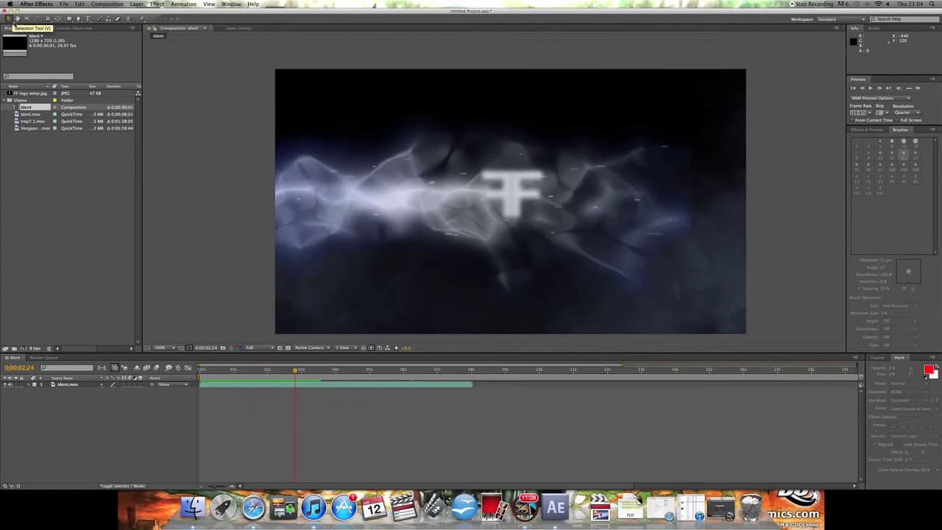
# - Try switching between the Selection, Hand and Zoom tools while shifting the composition view slightly
pyautogui.click(530, 272)
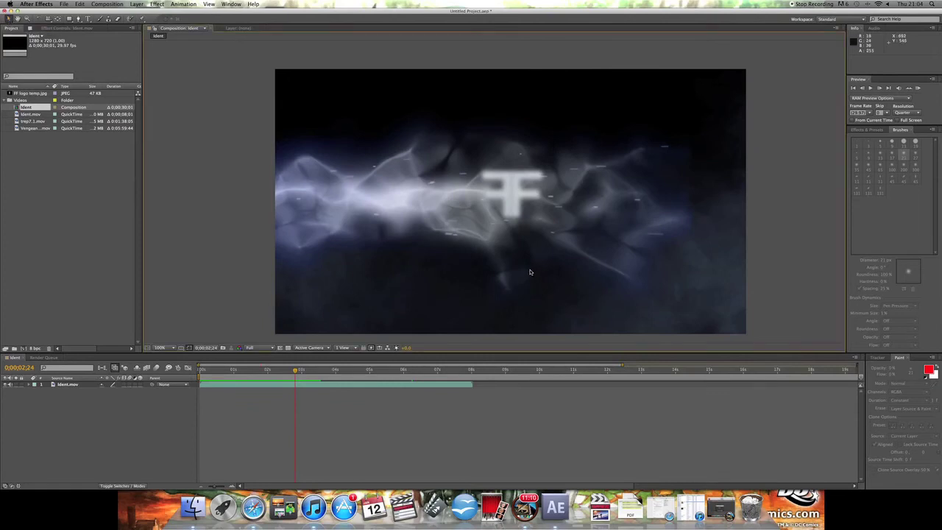
pyautogui.moveTo(526, 238)
pyautogui.mouseDown()
pyautogui.moveTo(476, 211)
pyautogui.moveTo(524, 232)
pyautogui.mouseUp()
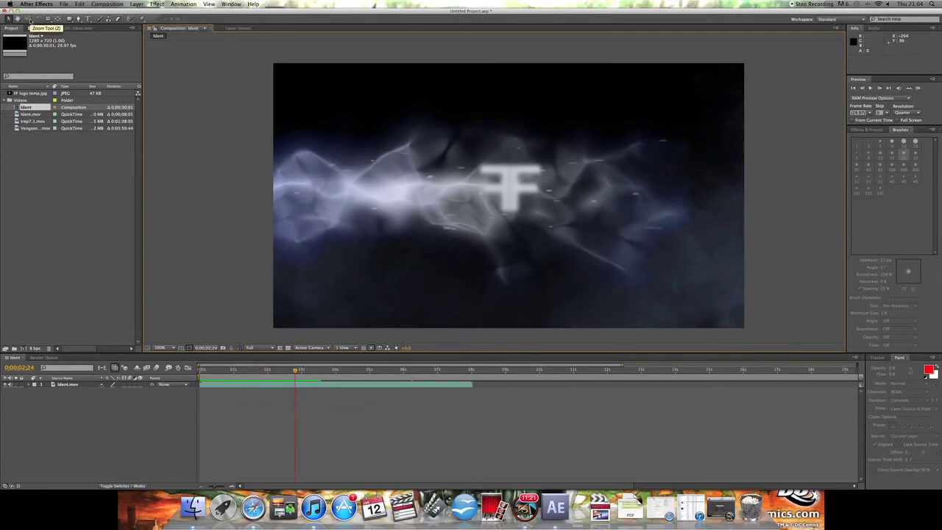
pyautogui.press('v')
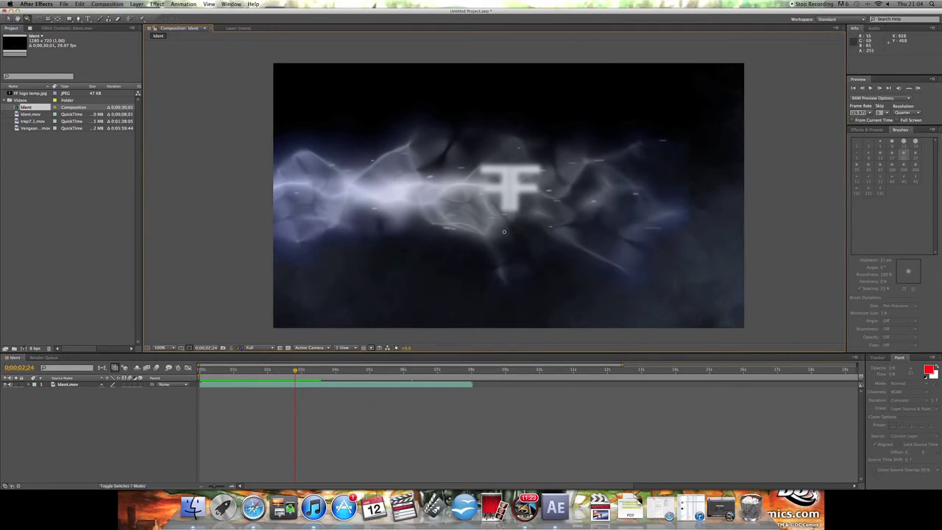
pyautogui.press('h')
pyautogui.press('v')
pyautogui.press('h')
pyautogui.press('v')
pyautogui.press('z')
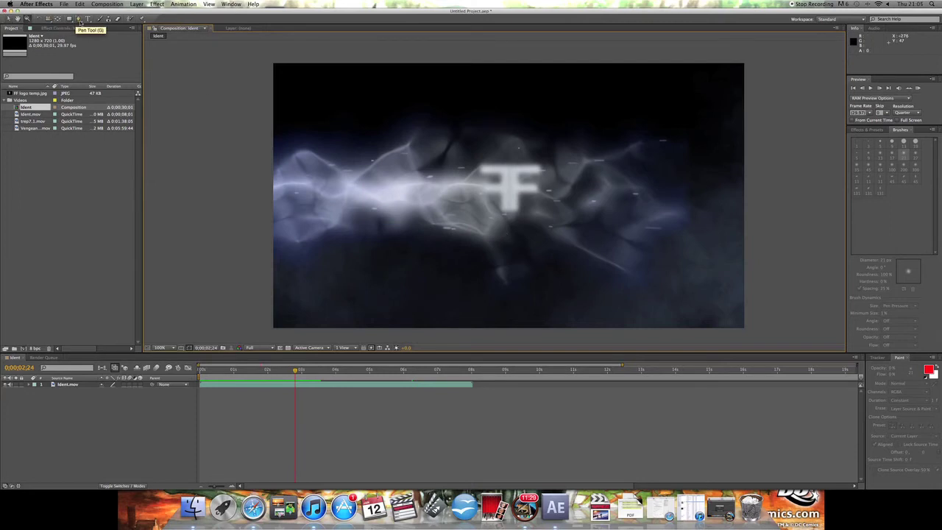
# - Go back to the first frame and create a new HDV/HDTV 720 29.97 composition with a duration of 0;00;10;01
pyautogui.press('Home')
pyautogui.click(69, 255)
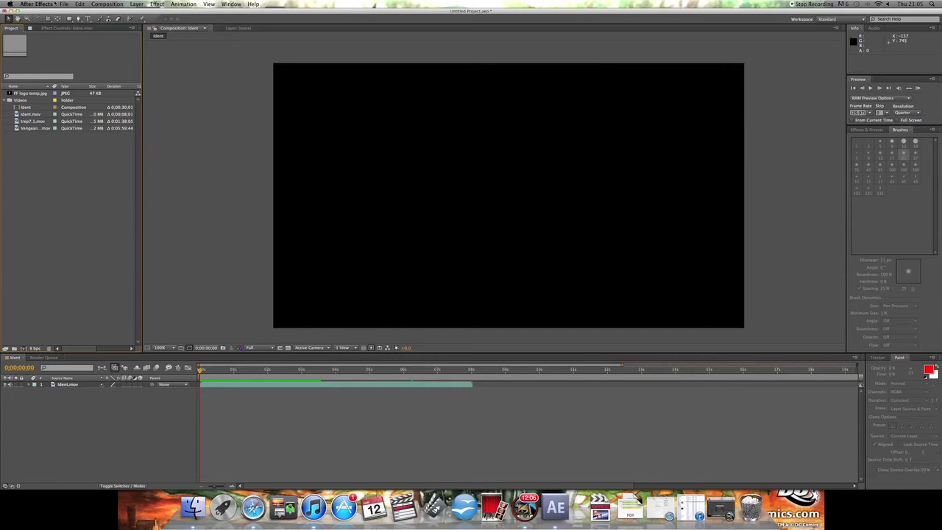
pyautogui.click(106, 4)
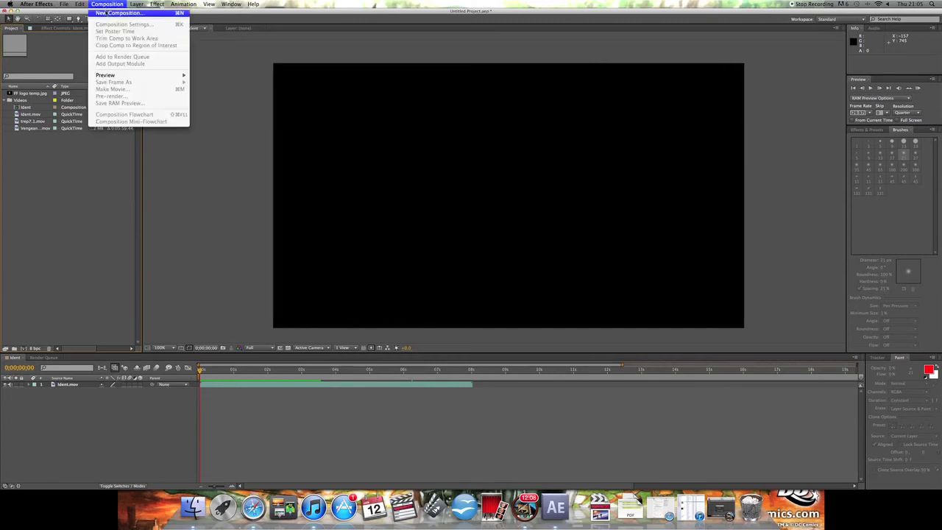
pyautogui.click(110, 19)
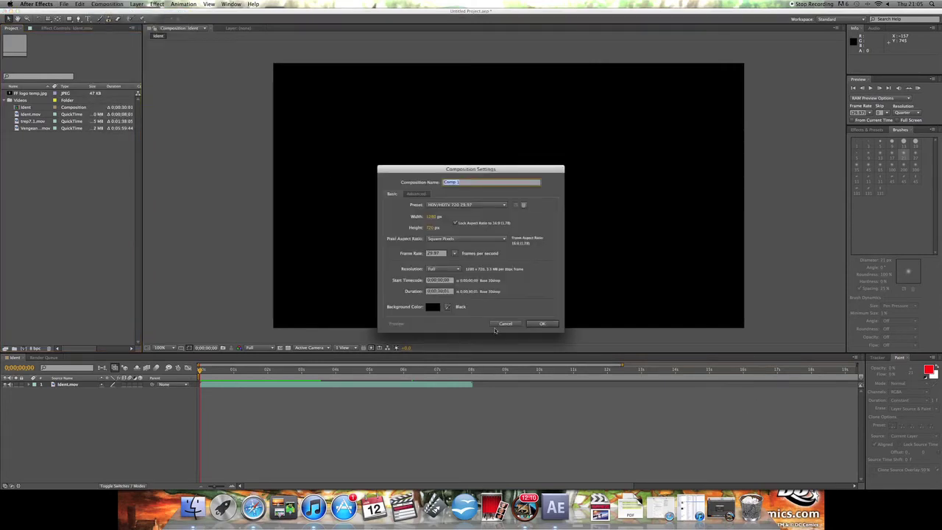
pyautogui.click(437, 292)
pyautogui.click(554, 324)
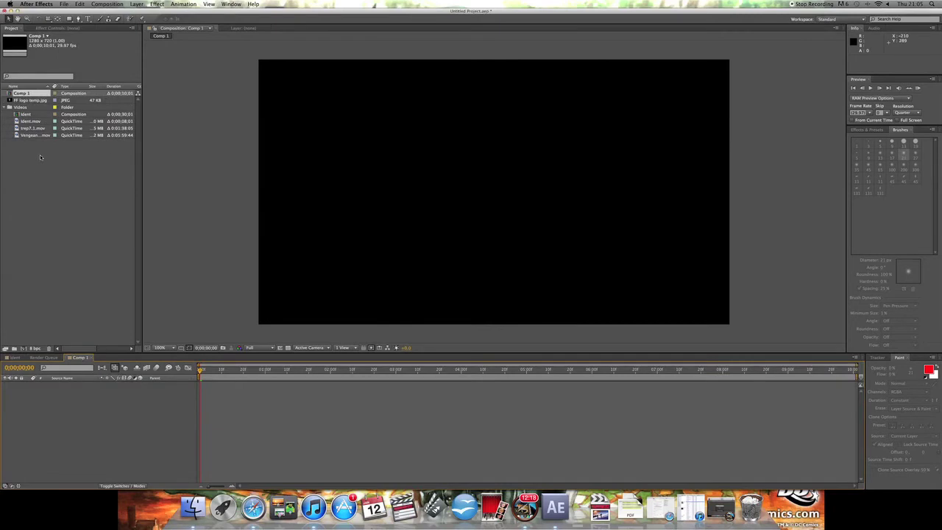
# - Create a text layer reading "Flawless" in Comp 1 and turn it into a 3D layer
pyautogui.click(141, 4)
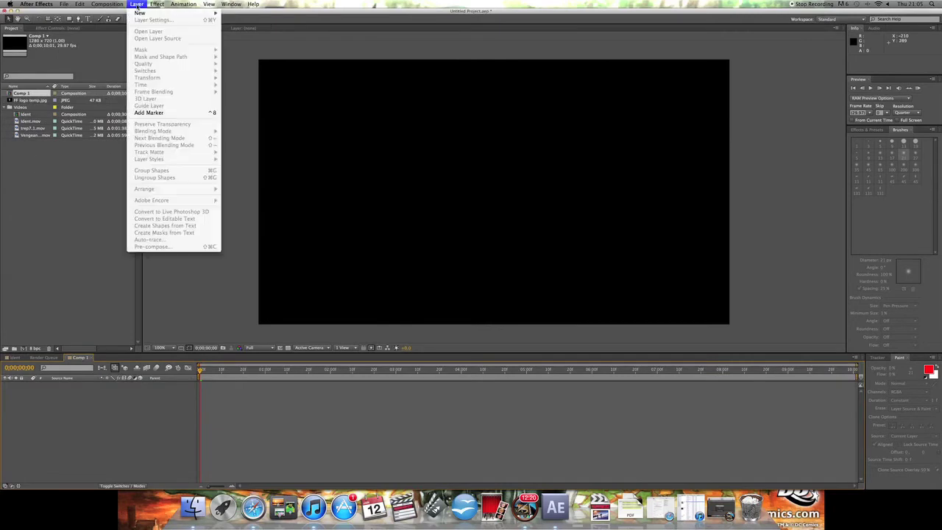
pyautogui.moveTo(147, 13)
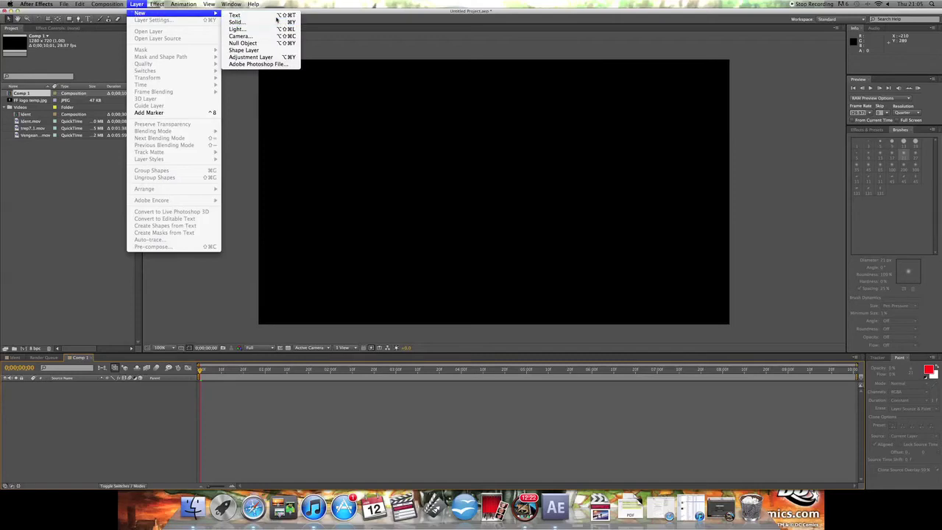
pyautogui.click(243, 15)
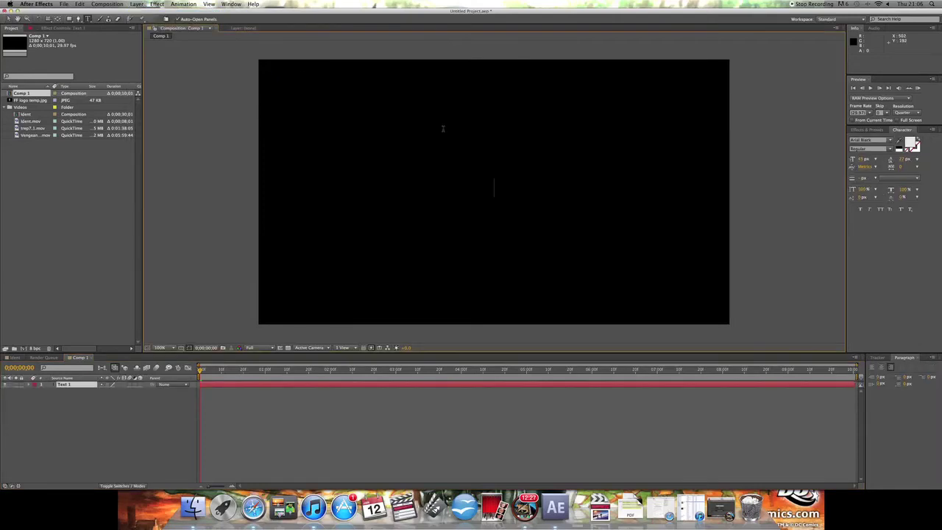
pyautogui.write('Flawless')
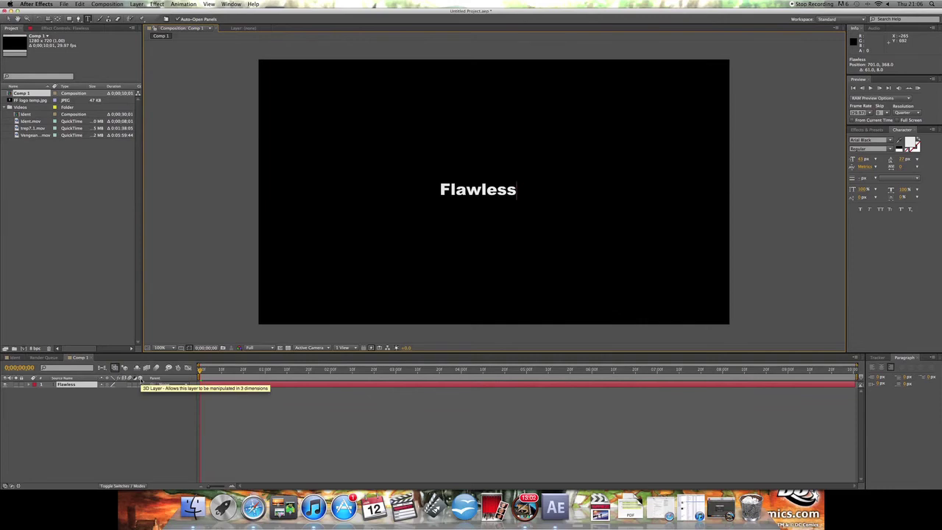
pyautogui.click(140, 384)
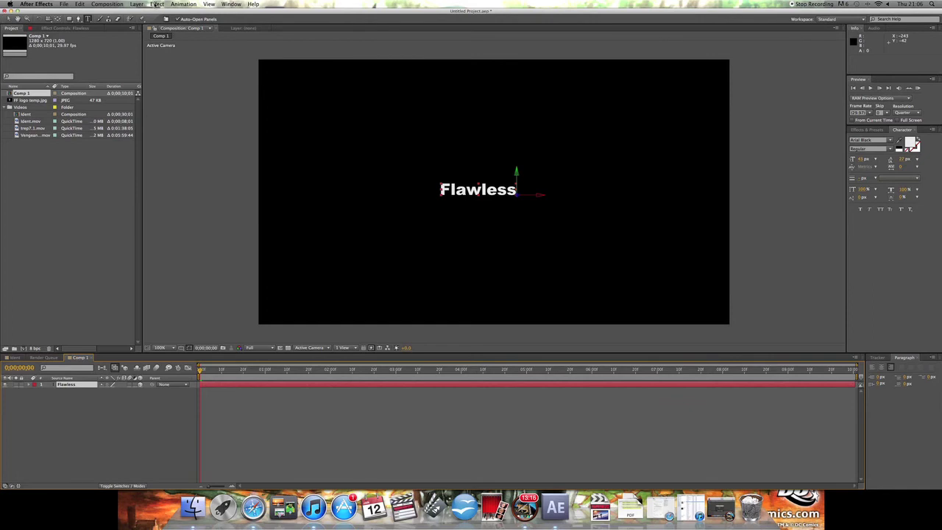
# - Apply the Obsolete category's Basic 3D effect to the Flawless layer and try turning its Swivel and Tilt dials
pyautogui.click(157, 4)
pyautogui.click(158, 4)
pyautogui.click(157, 4)
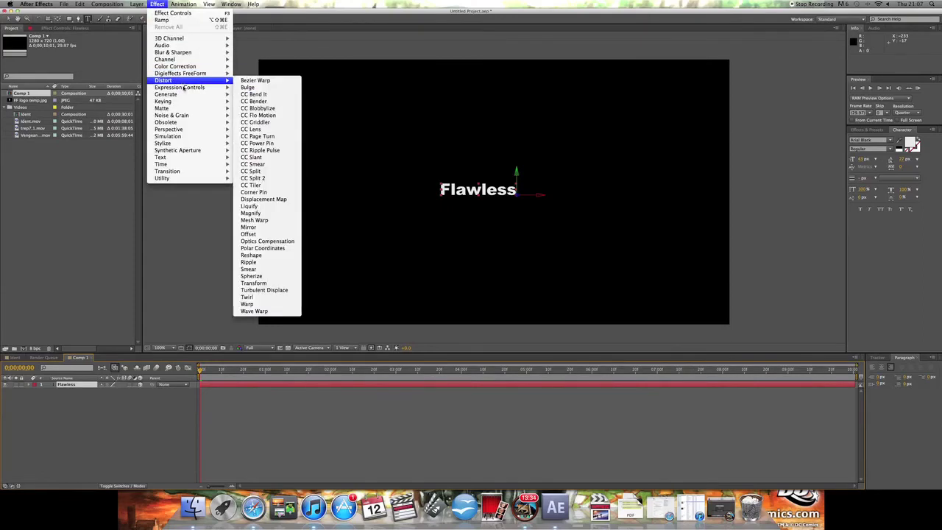
pyautogui.moveTo(196, 123)
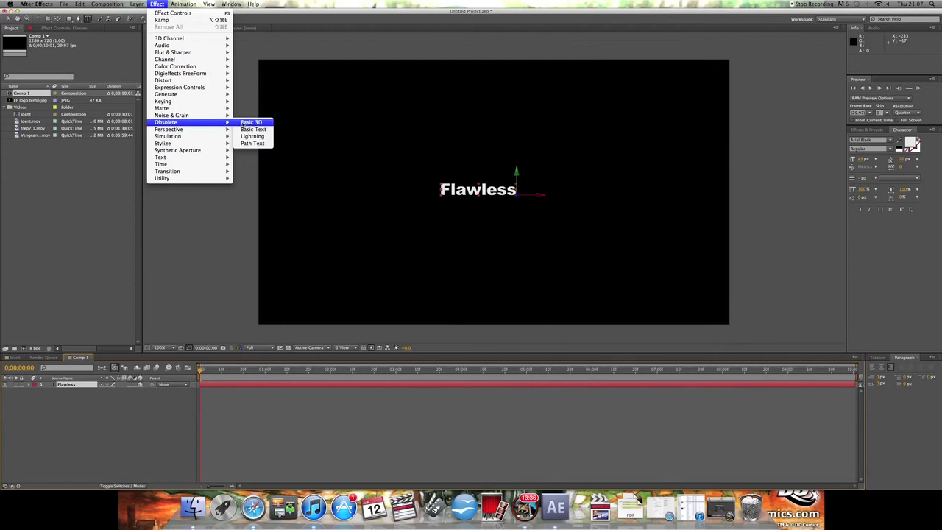
pyautogui.click(250, 123)
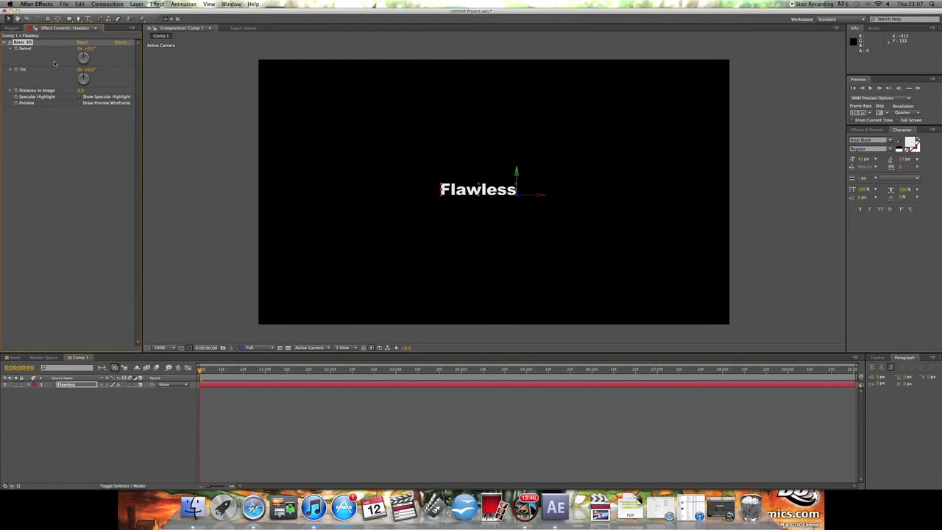
pyautogui.moveTo(87, 58); pyautogui.dragTo(86, 77)
# - Reveal the Basic 3D properties in the layer, enable keyframing for Swivel and Tilt at the first frame, and reset the effect's values
pyautogui.click(29, 385)
pyautogui.click(29, 386)
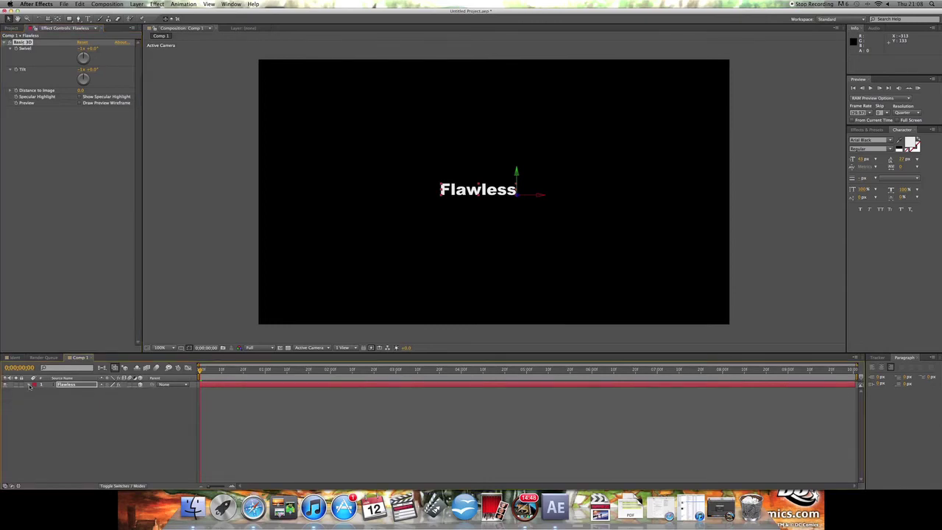
pyautogui.doubleClick(22, 43)
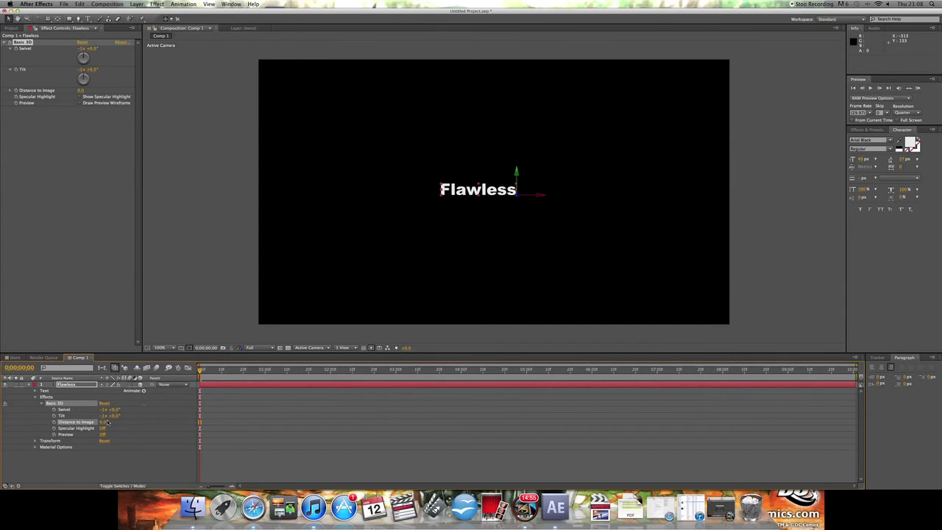
pyautogui.click(54, 410)
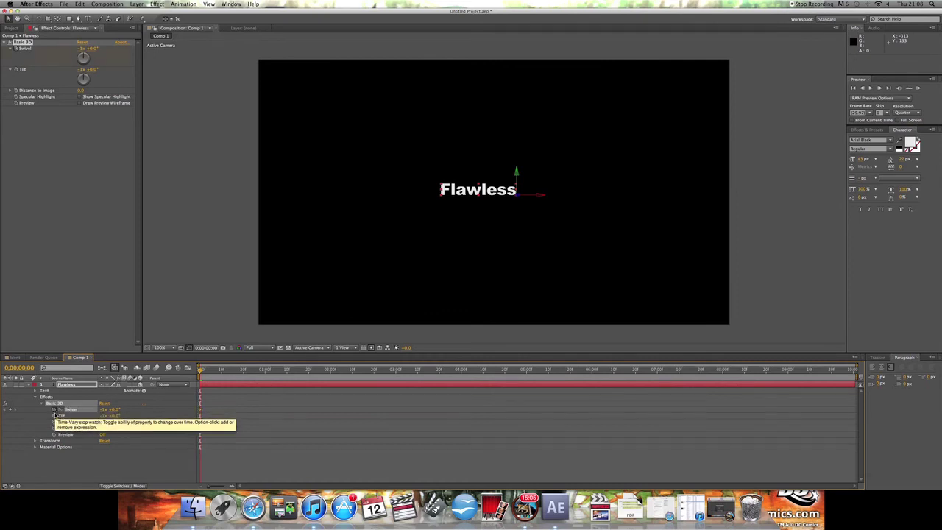
pyautogui.click(54, 415)
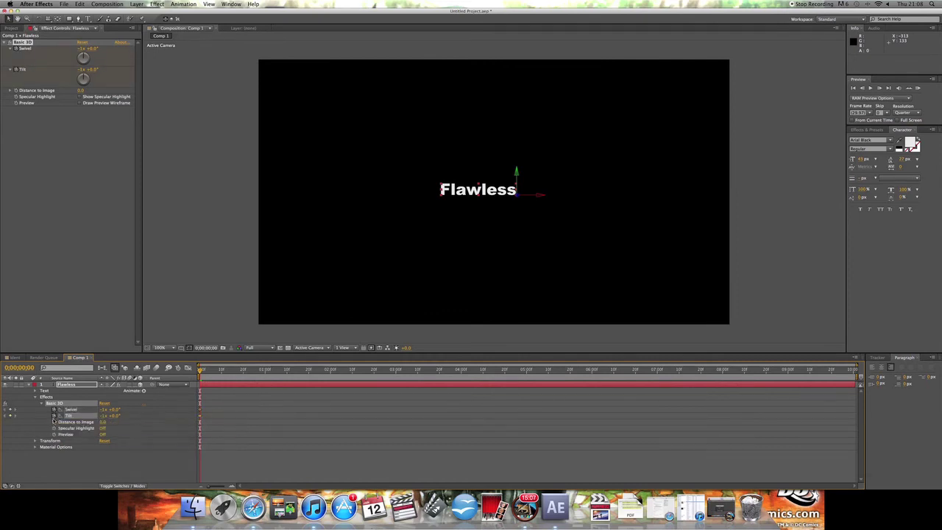
pyautogui.click(104, 404)
# - At 0;00;02;00, keyframe the Basic 3D effect with Swivel at 58° and Tilt at 69°
pyautogui.click(331, 370)
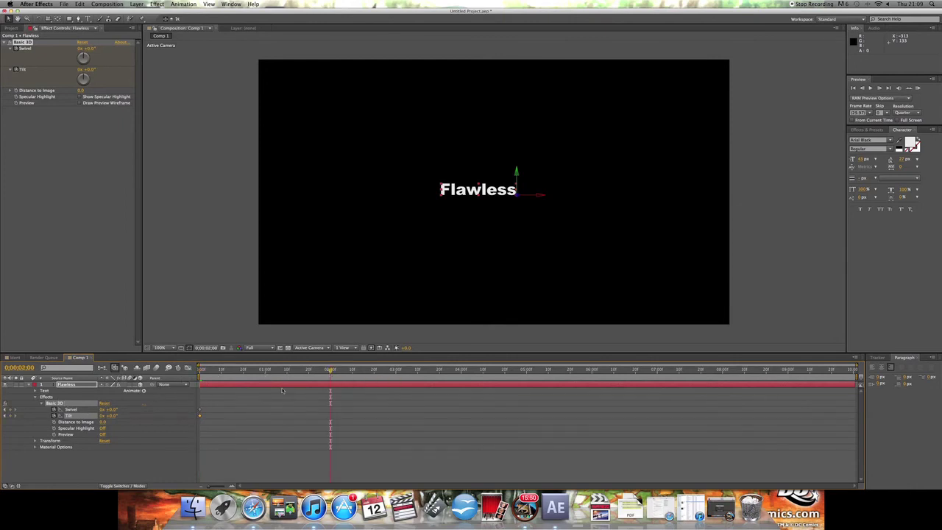
pyautogui.click(112, 411)
pyautogui.write('58')
pyautogui.press('Return')
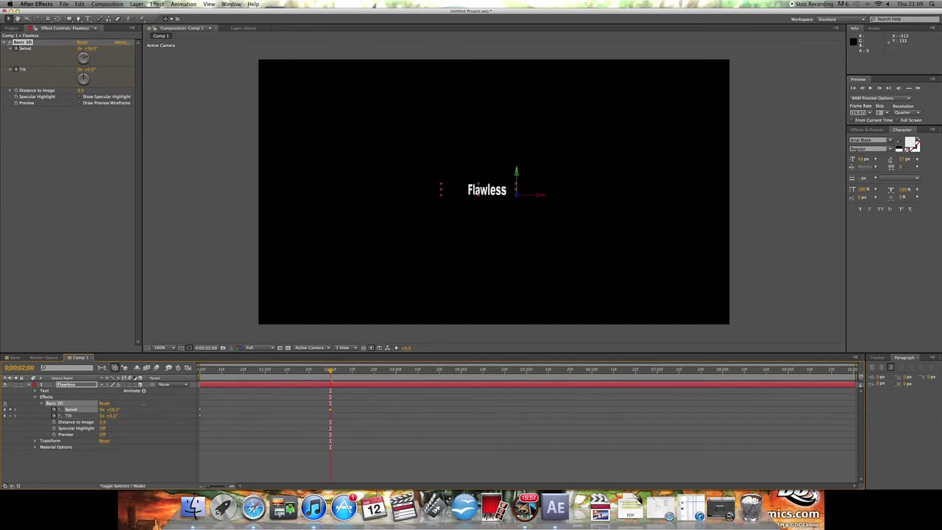
pyautogui.click(113, 417)
pyautogui.write('69')
pyautogui.press('Return')
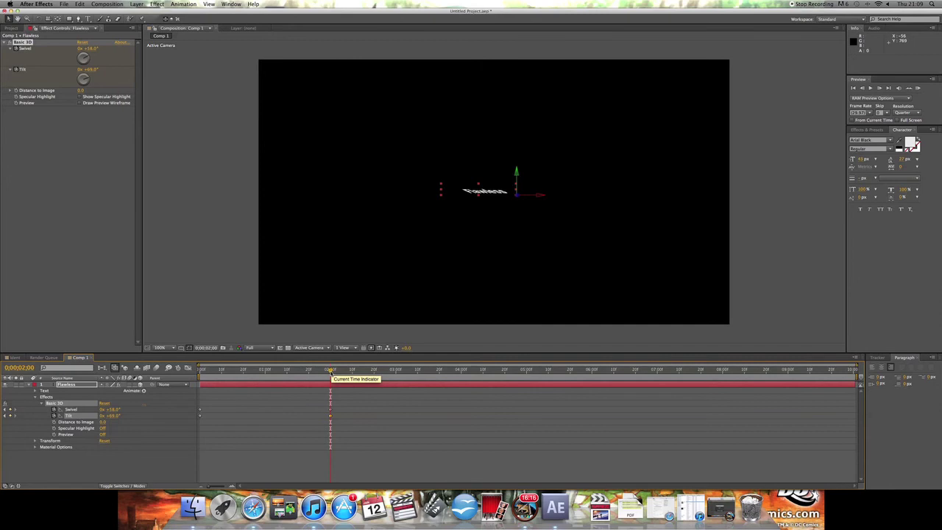
# - Preview the text rotation, shorten the work area to end at the two-second keyframes, and play that section
pyautogui.moveTo(331, 372)
pyautogui.mouseDown()
pyautogui.moveTo(200, 375)
pyautogui.moveTo(332, 377)
pyautogui.mouseUp()
pyautogui.press('KP_0')
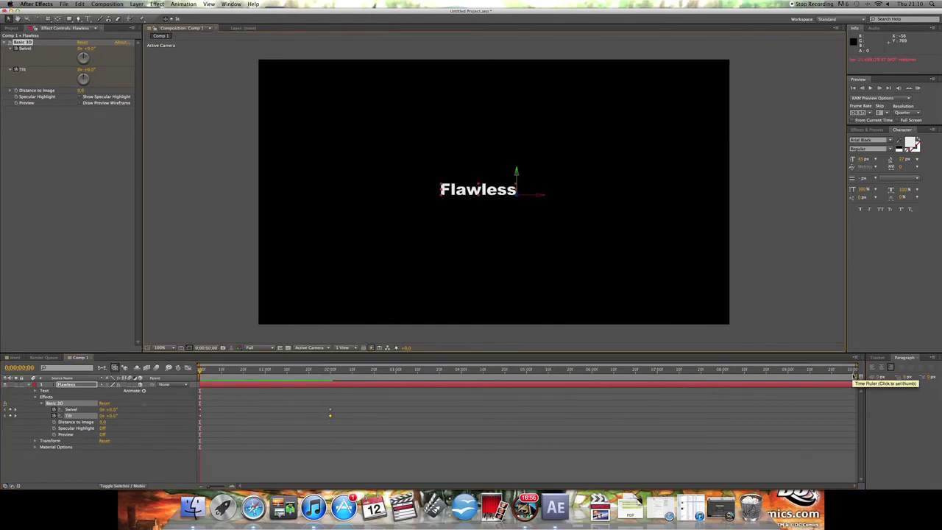
pyautogui.moveTo(859, 377)
pyautogui.mouseDown()
pyautogui.moveTo(472, 397)
pyautogui.moveTo(331, 392)
pyautogui.mouseUp()
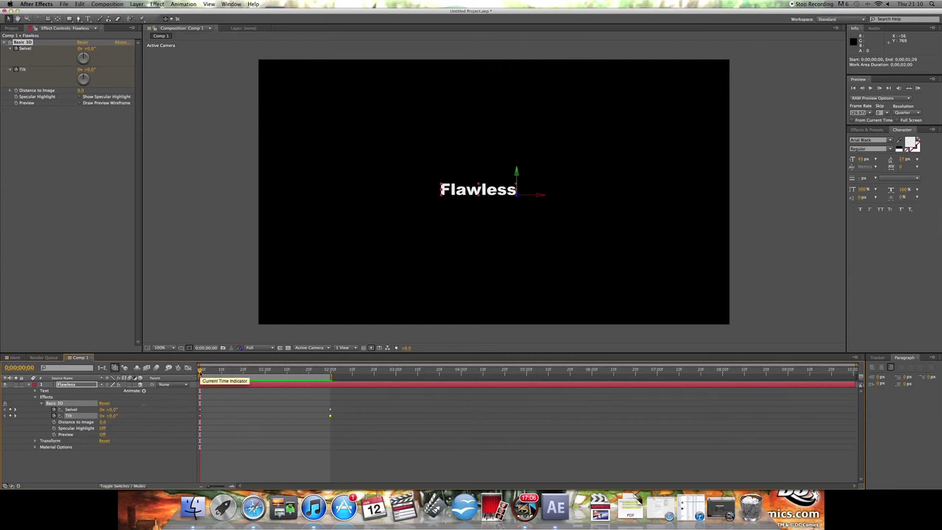
pyautogui.press('space')
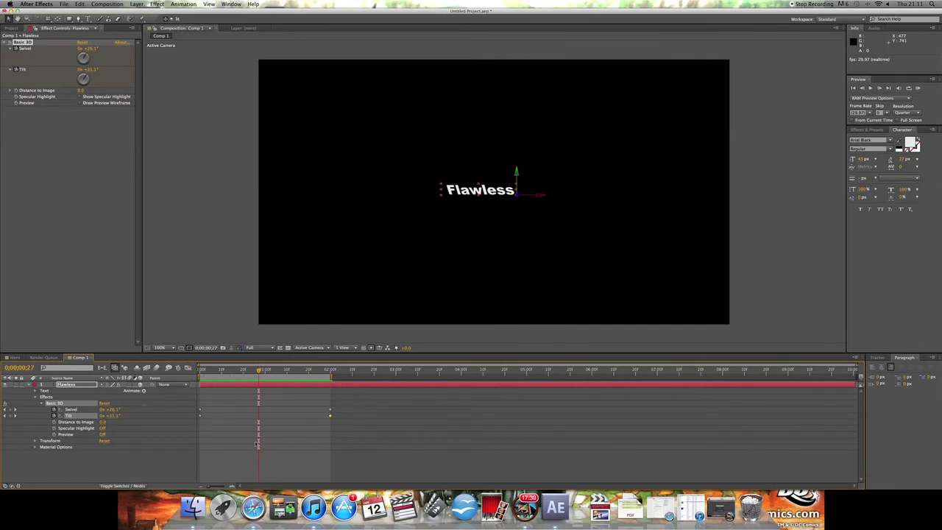
# - Trim the composition to the work area and return to the first frame
pyautogui.rightClick(296, 379)
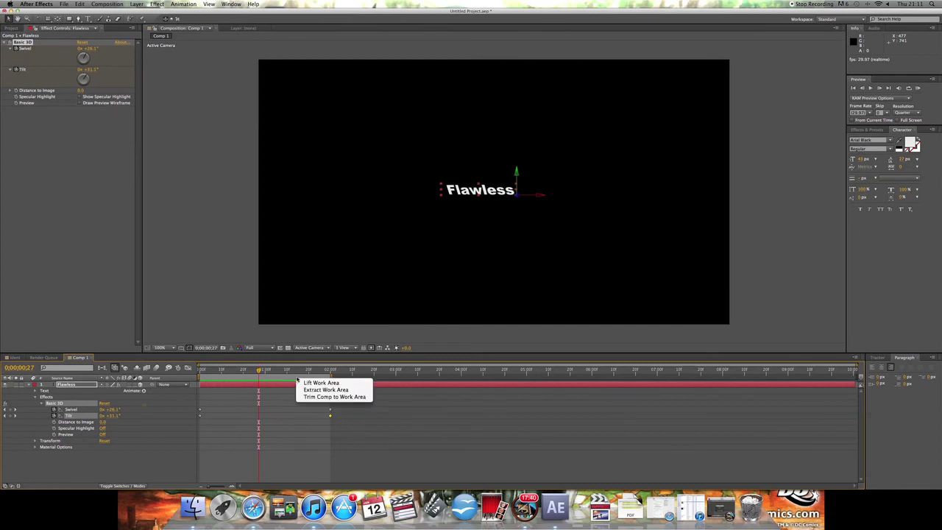
pyautogui.click(322, 397)
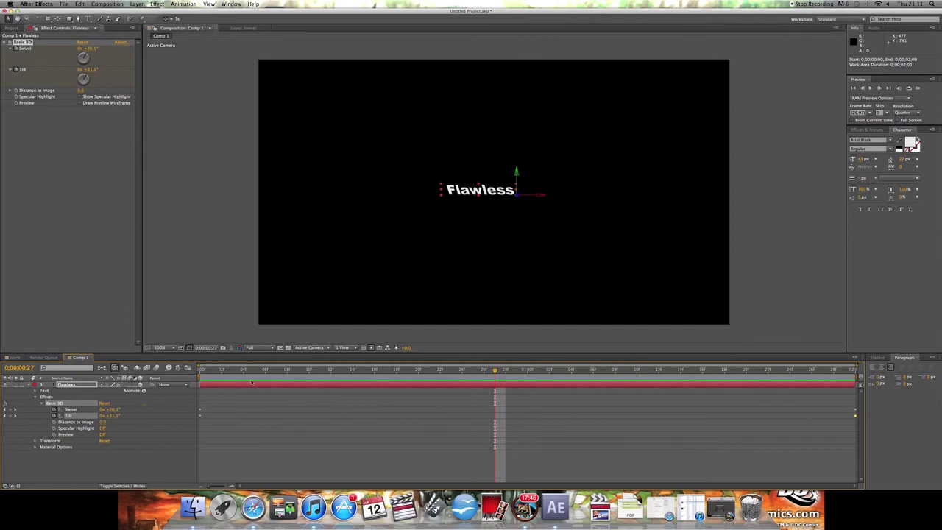
pyautogui.press('Home')
# - Reveal the Flawless layer's Transform properties and enlarge the timeline area to show them all
pyautogui.click(68, 416)
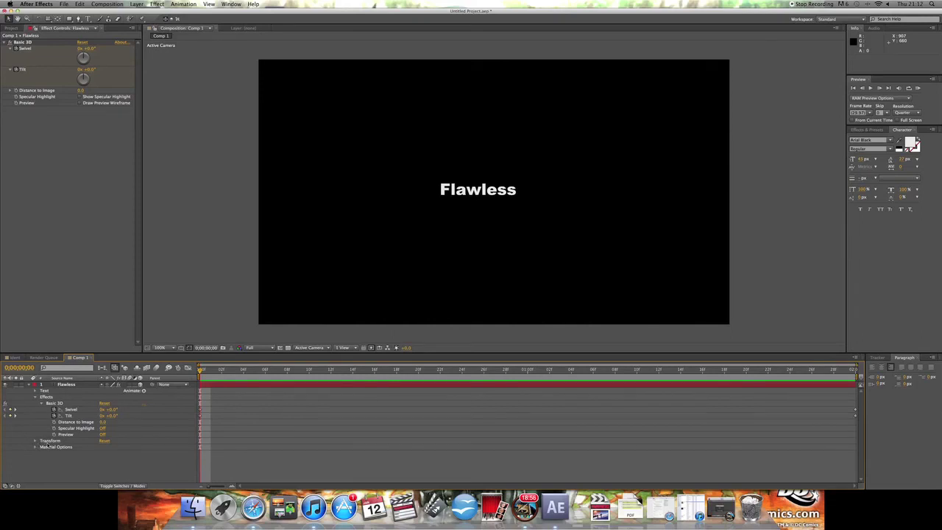
pyautogui.click(36, 440)
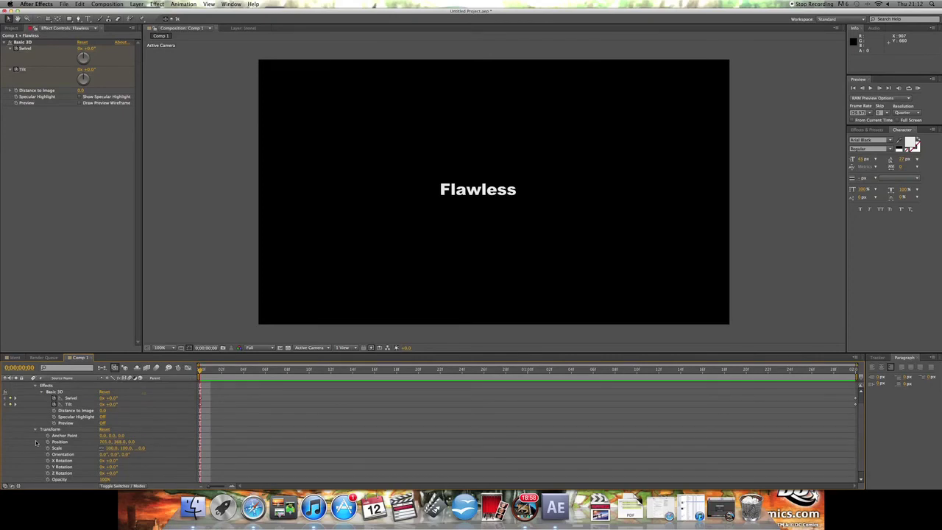
pyautogui.scroll(-1, 35, 440)
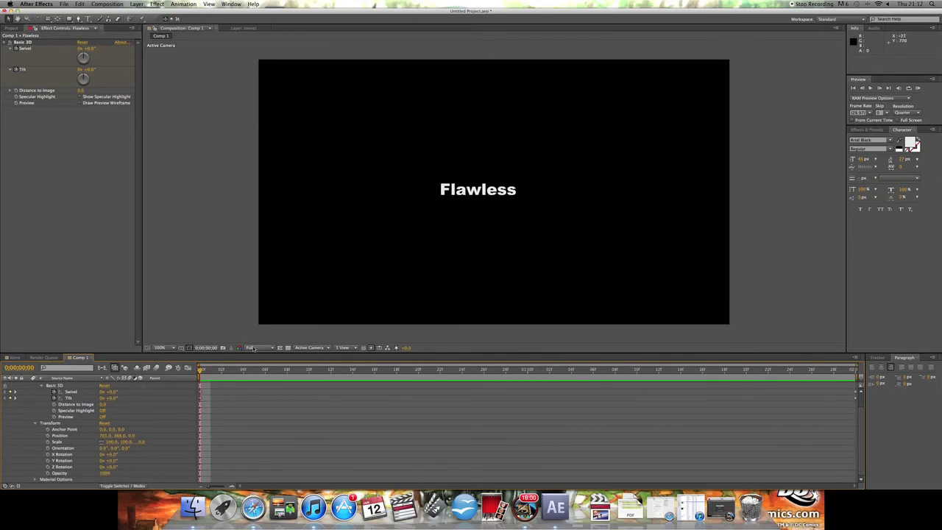
pyautogui.moveTo(261, 353); pyautogui.dragTo(254, 321)
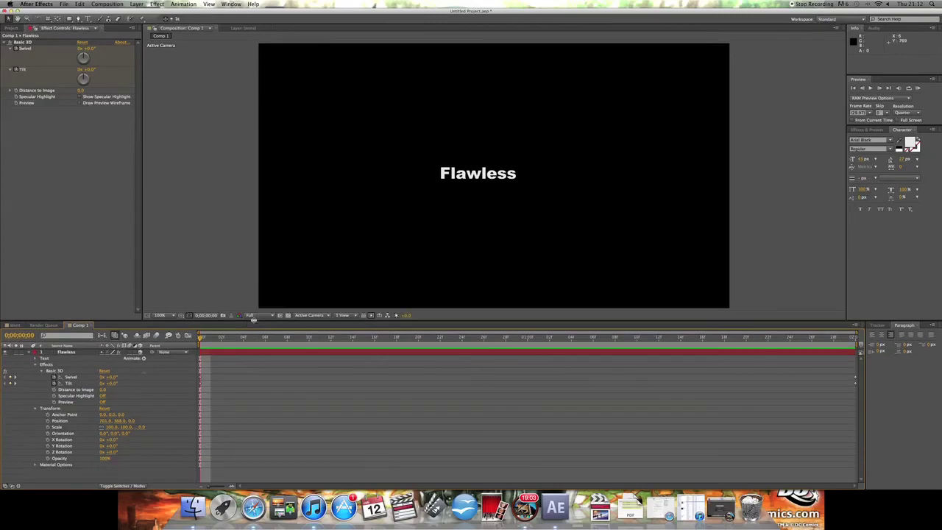
# - Keyframe Position at the first frame, and at 0;00;01;29 move the text beyond the frame's right edge, to about 1499, 375
pyautogui.click(49, 421)
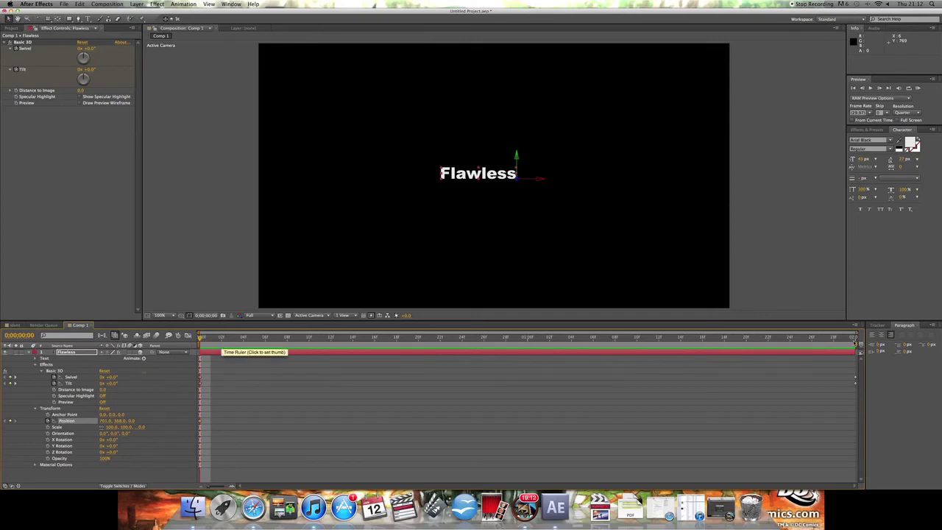
pyautogui.click(845, 337)
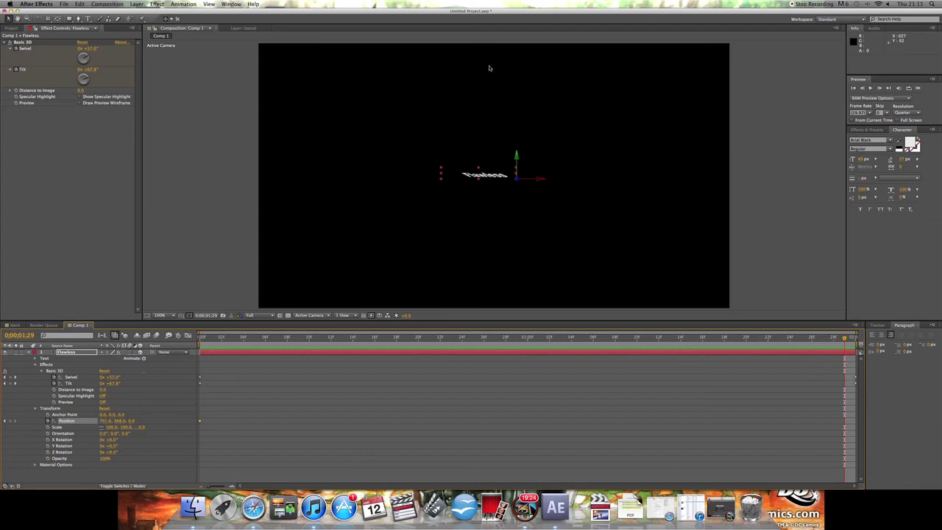
pyautogui.moveTo(490, 181); pyautogui.dragTo(782, 182)
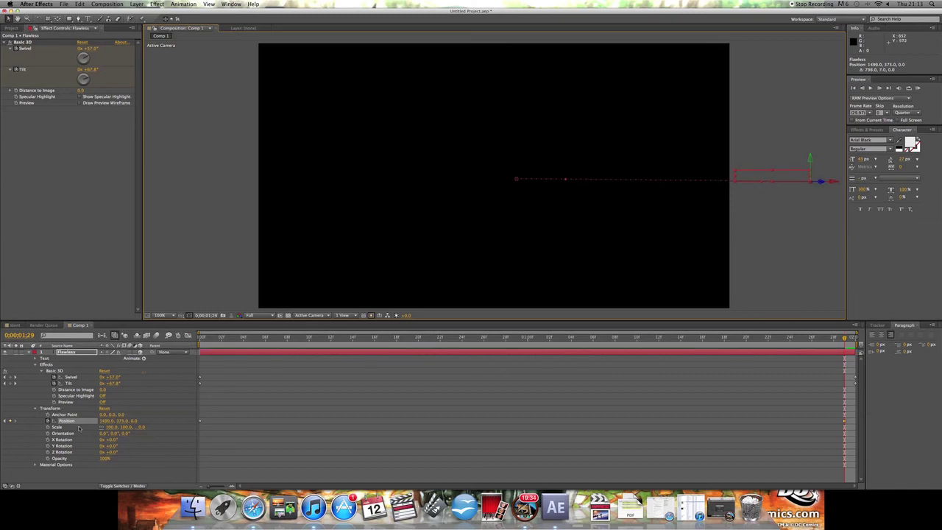
# - Scrub back to the first frame and play the animation to check the text's movement and rotation
pyautogui.press('Right')
pyautogui.click(823, 339)
pyautogui.moveTo(823, 339); pyautogui.dragTo(221, 348)
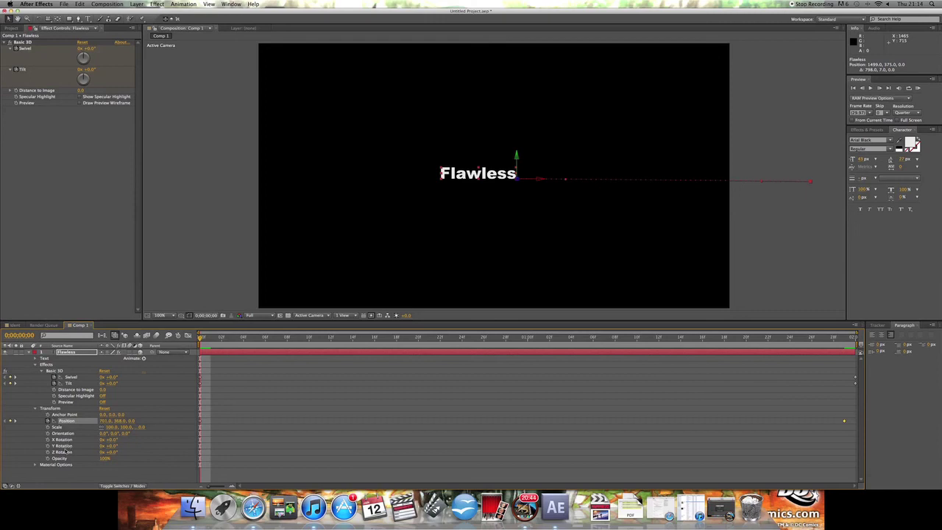
pyautogui.press('space')
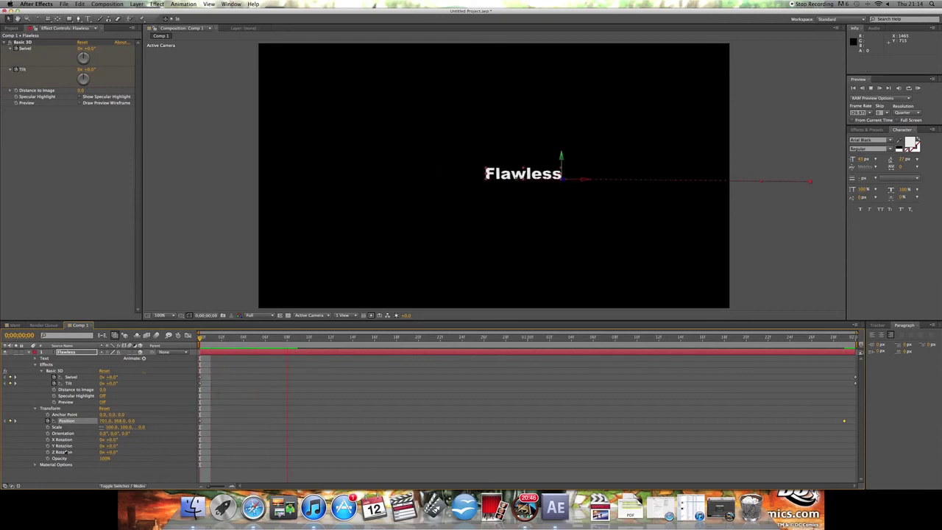